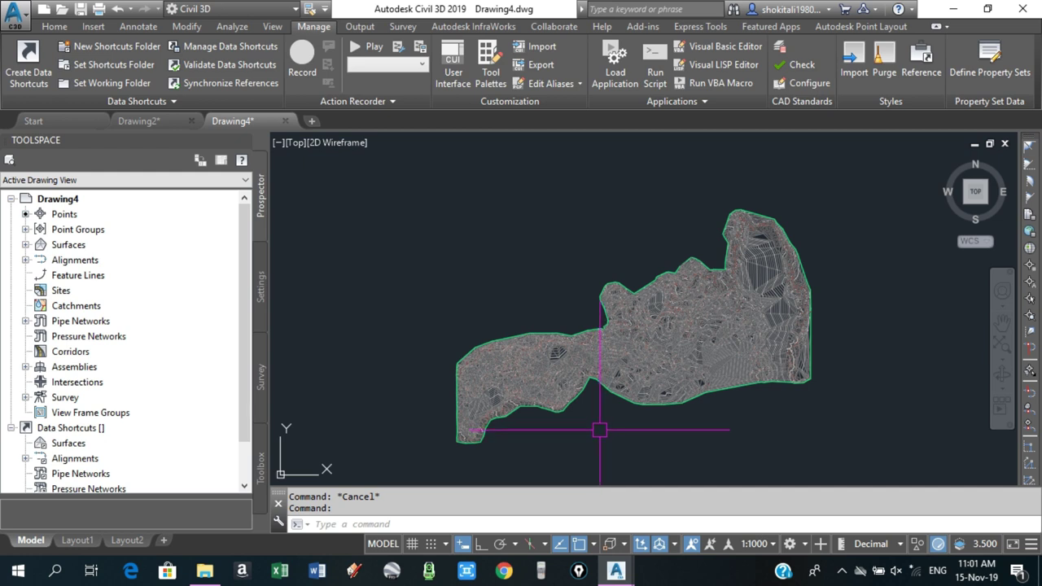
- Collapse the Data Shortcuts branch in Prospector and select its node
left_click(11, 427)
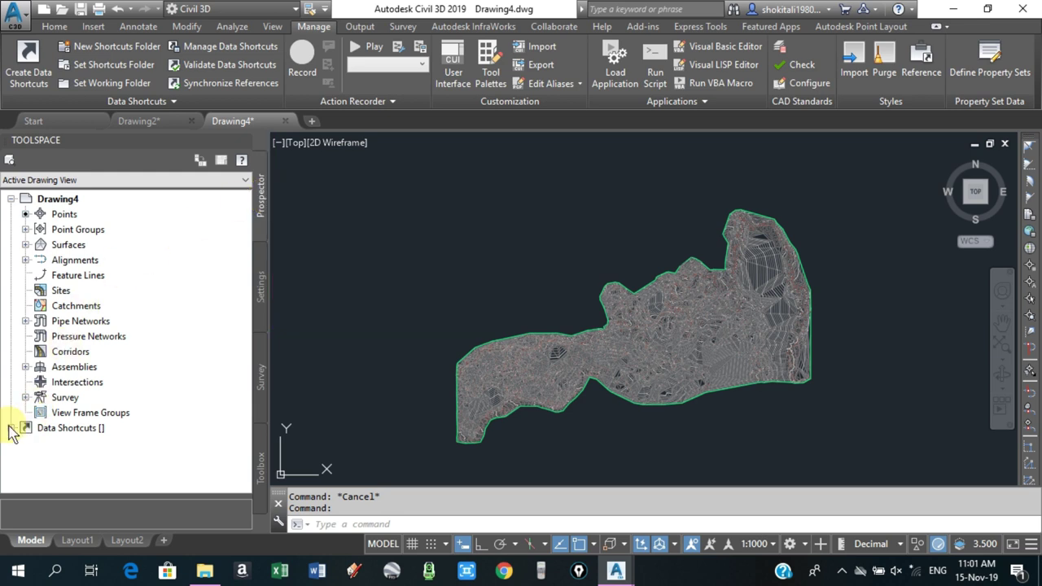
left_click(76, 430)
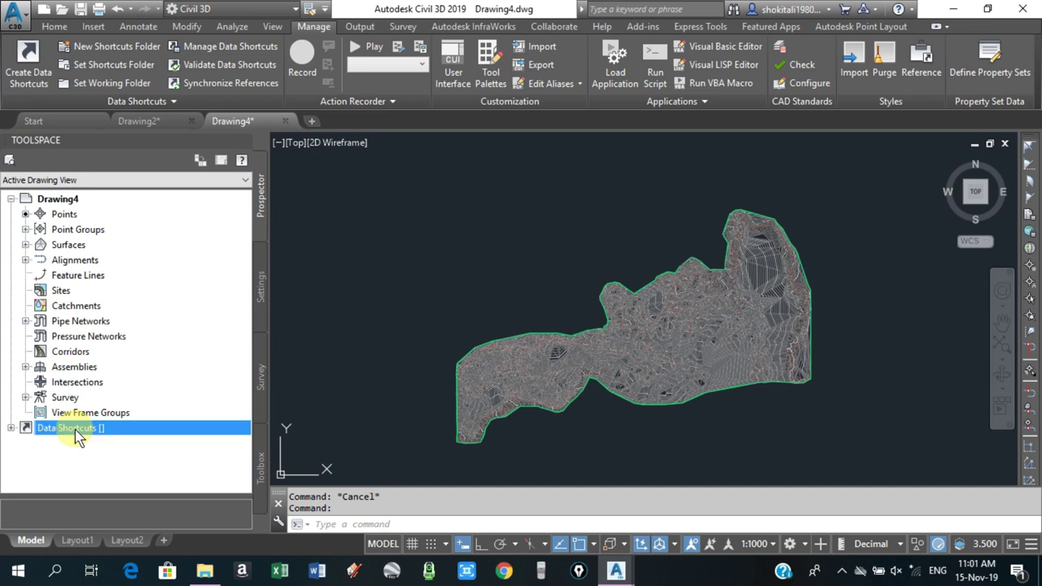
right_click(75, 429)
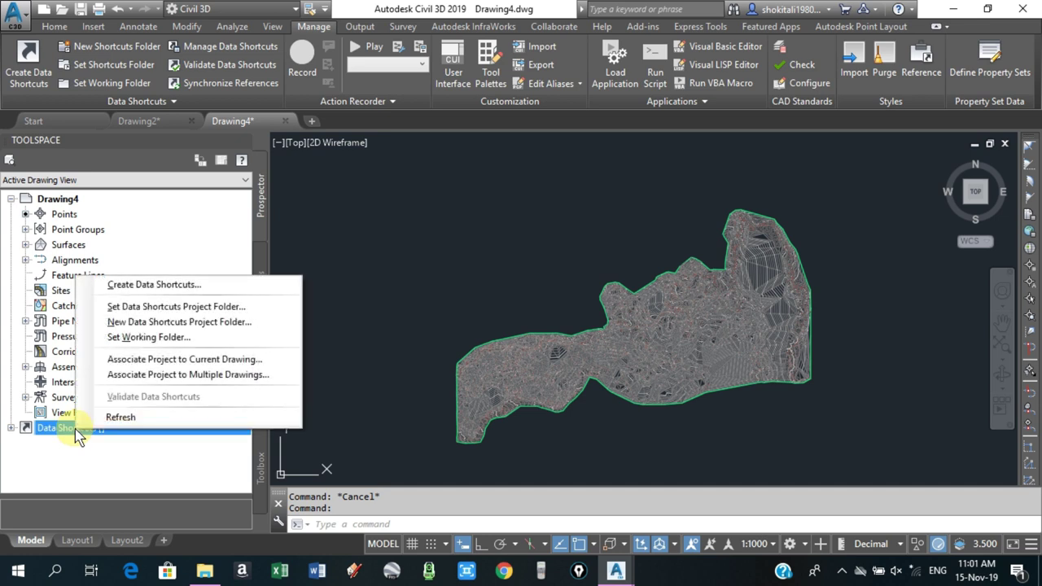
left_click(152, 335)
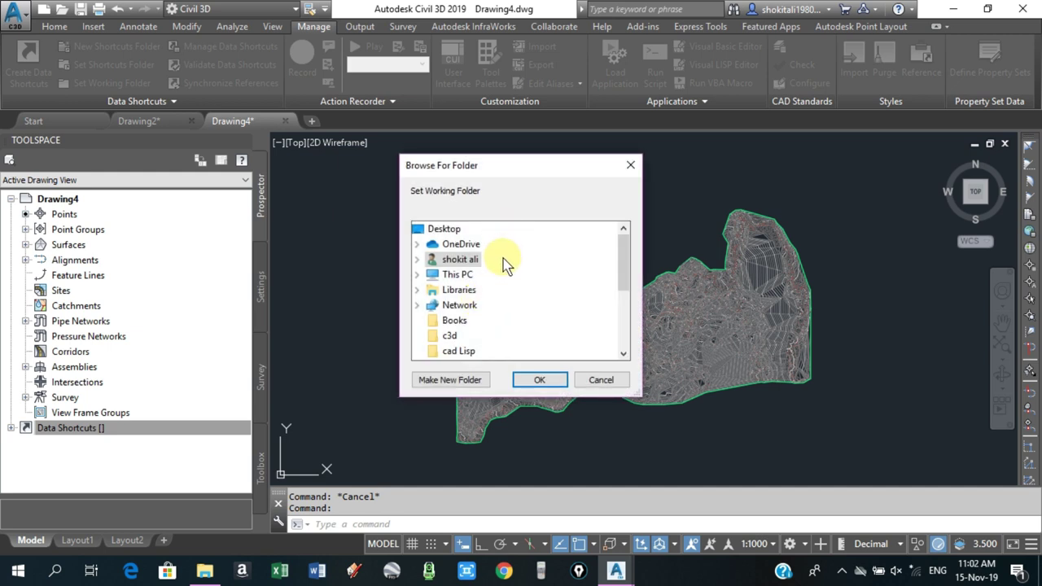
scroll(493, 293, "down", 5)
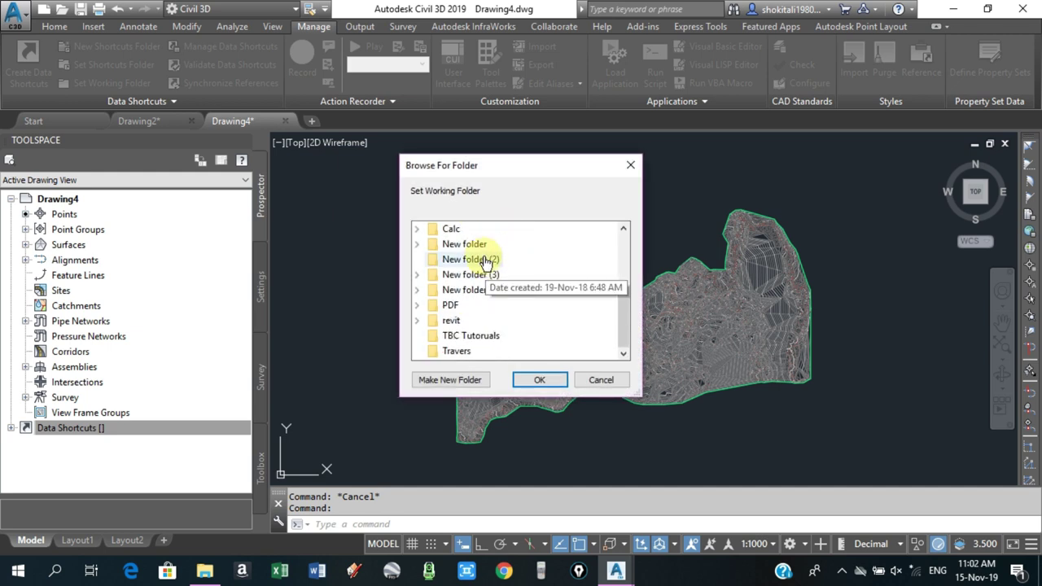
left_click(540, 380)
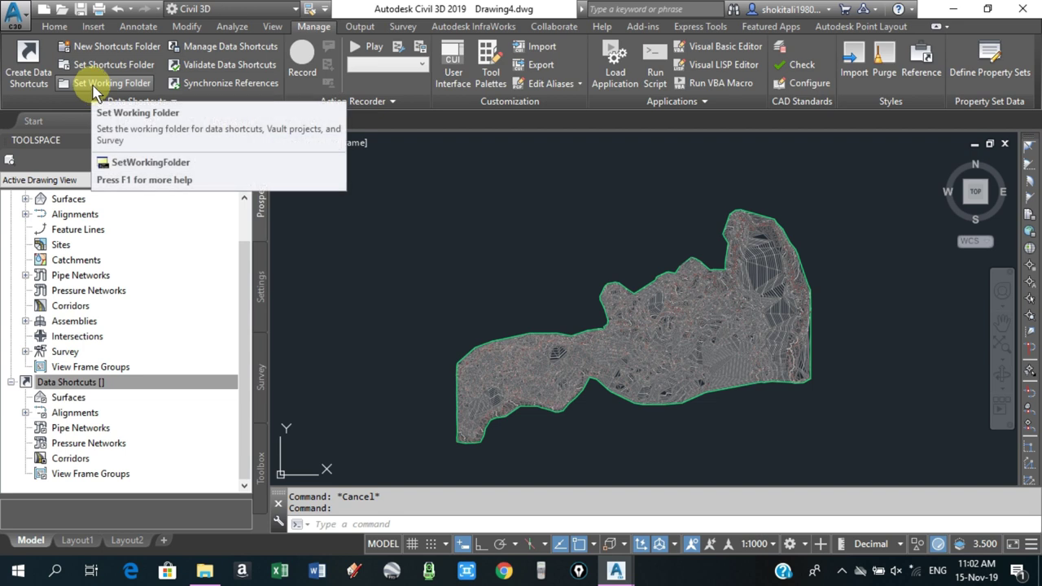
- In Set Working Folder, browse This PC to New Volume (F:) > Cad Tutorials
left_click(94, 84)
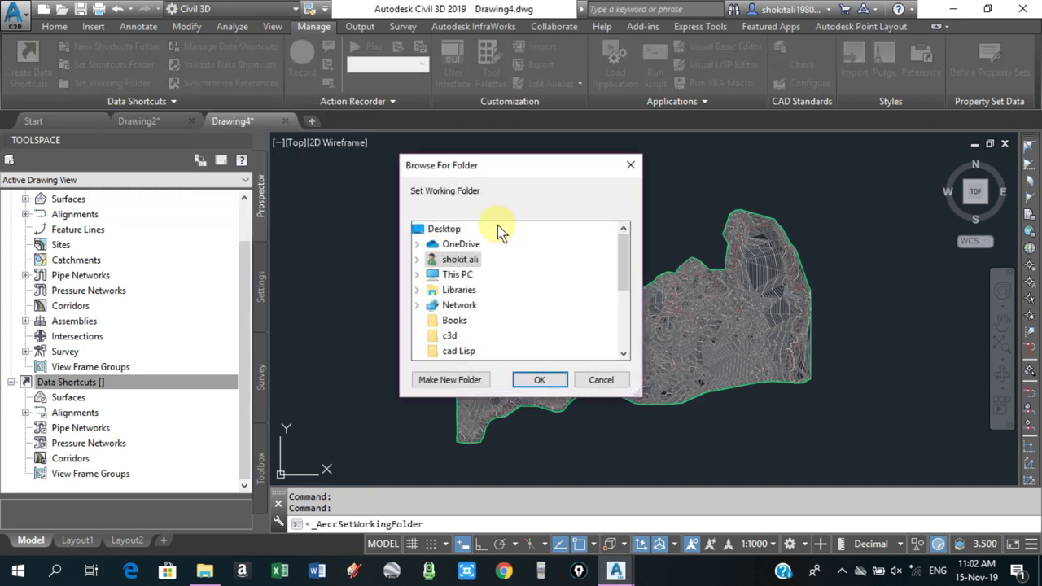
mouse_move(623, 250)
left_mouse_down()
mouse_move(621, 277)
mouse_move(621, 244)
left_mouse_up()
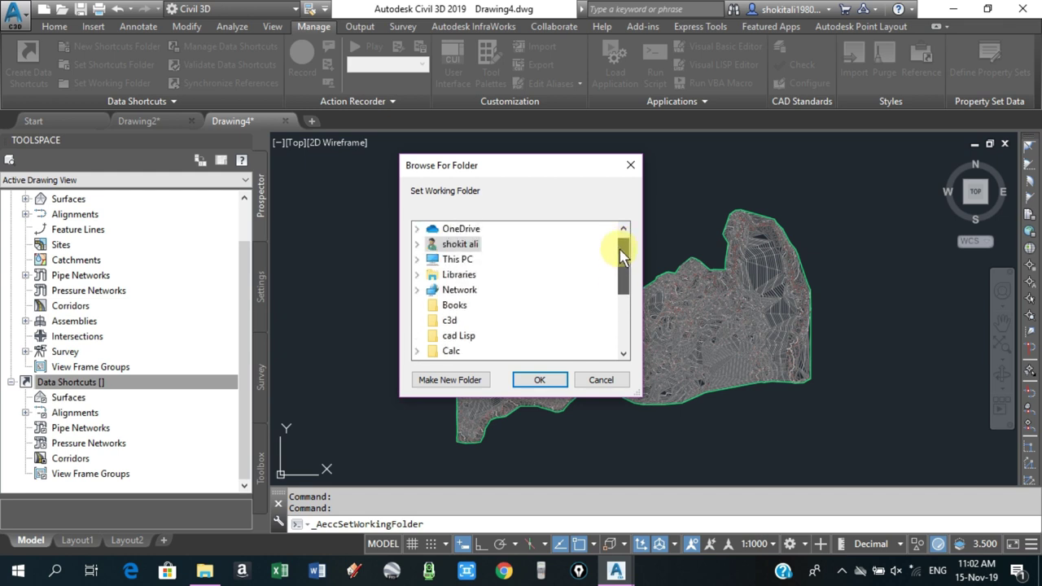
left_click(417, 259)
left_click_drag(620, 260, 622, 282)
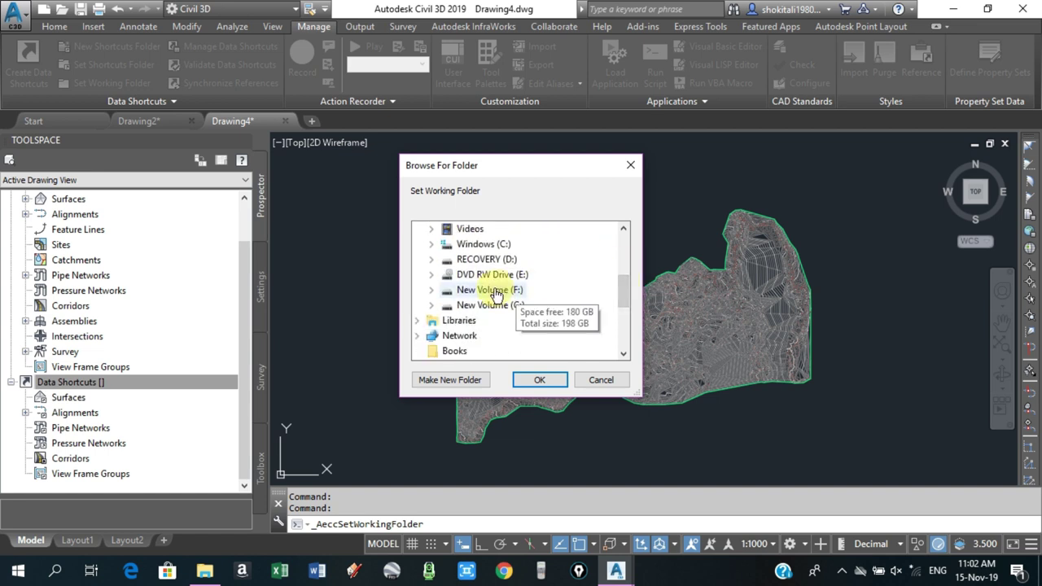
double_click(495, 293)
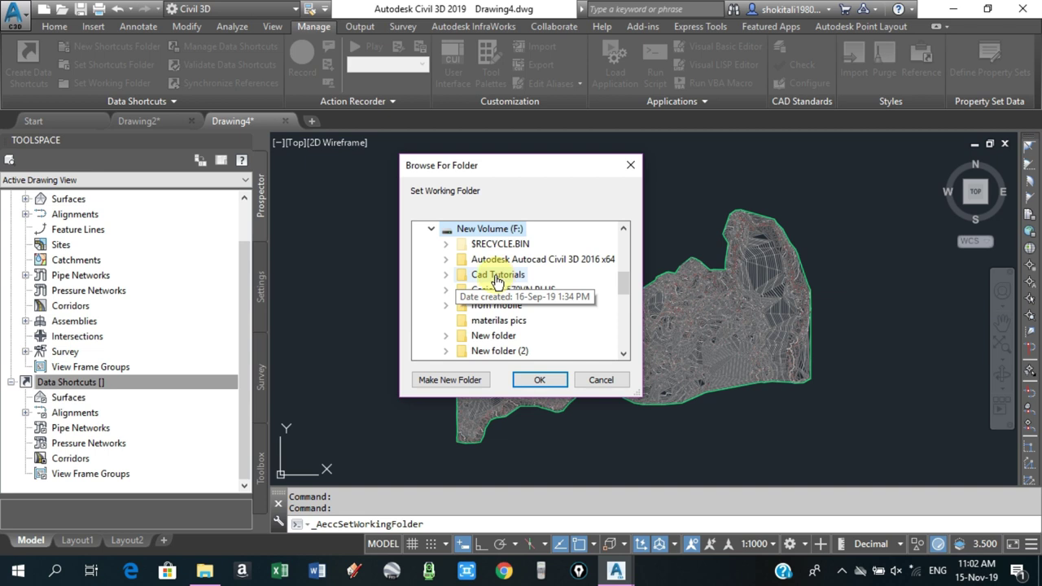
double_click(497, 277)
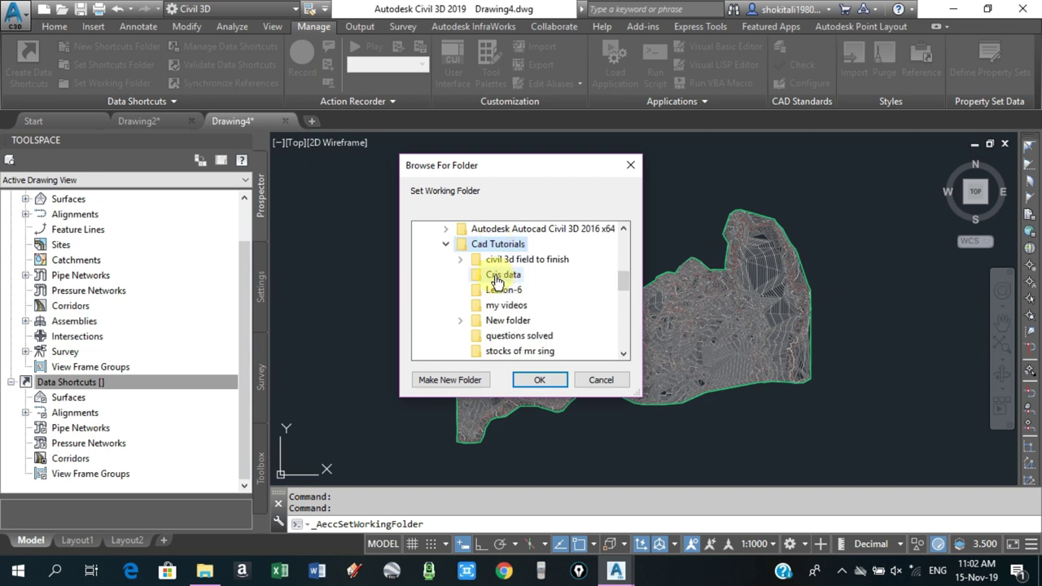
- Create a new folder named 'data shortcut' there and confirm it as the working folder
left_click(439, 380)
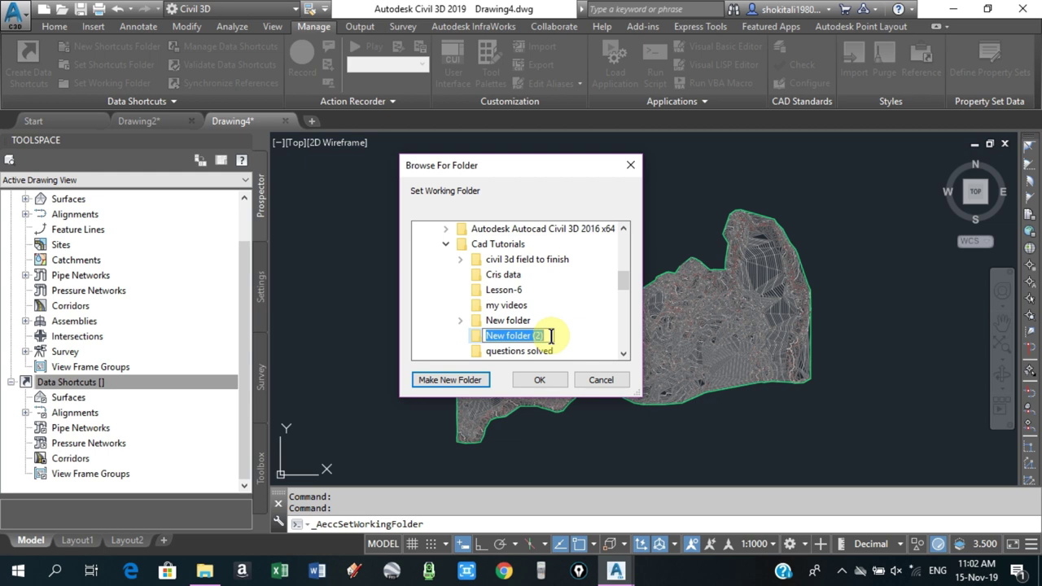
type("data shortcut")
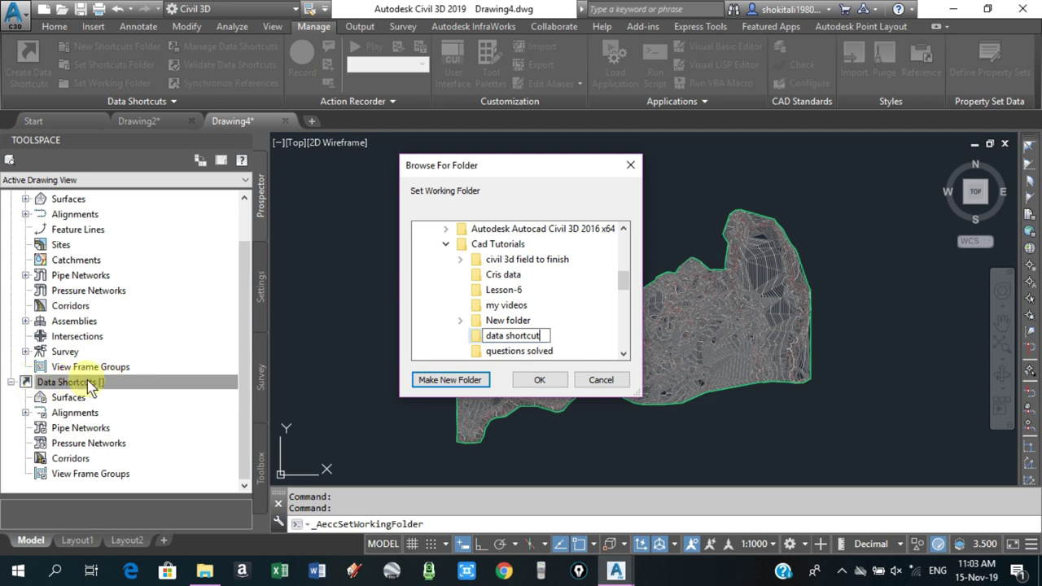
left_click(544, 385)
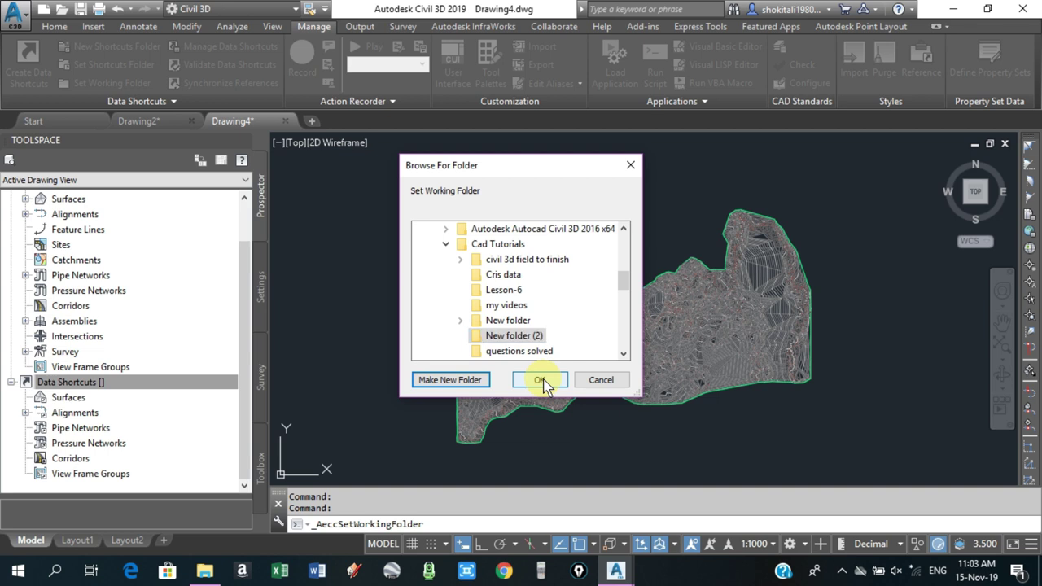
left_click(542, 383)
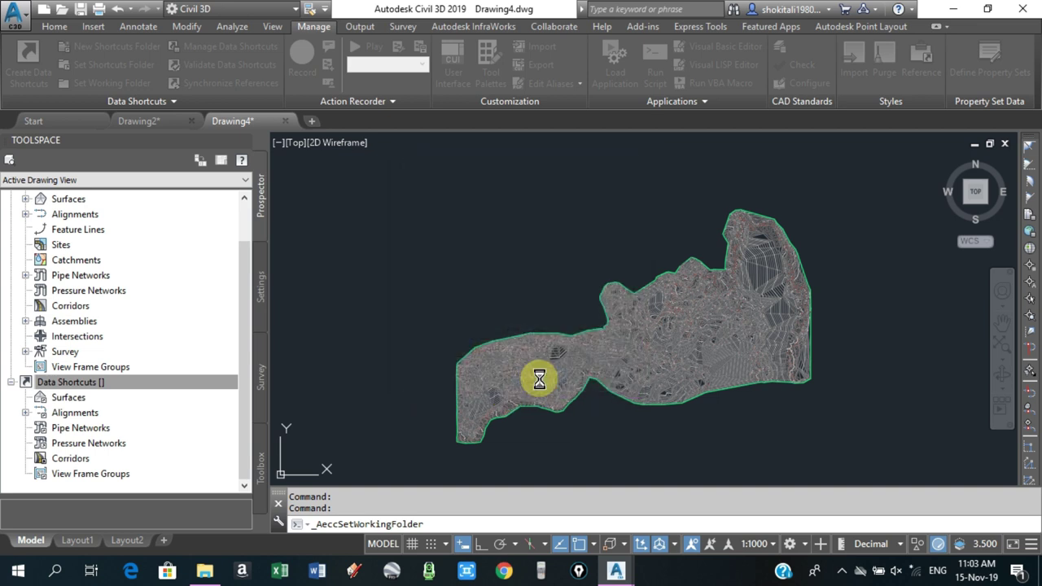
left_click(539, 379)
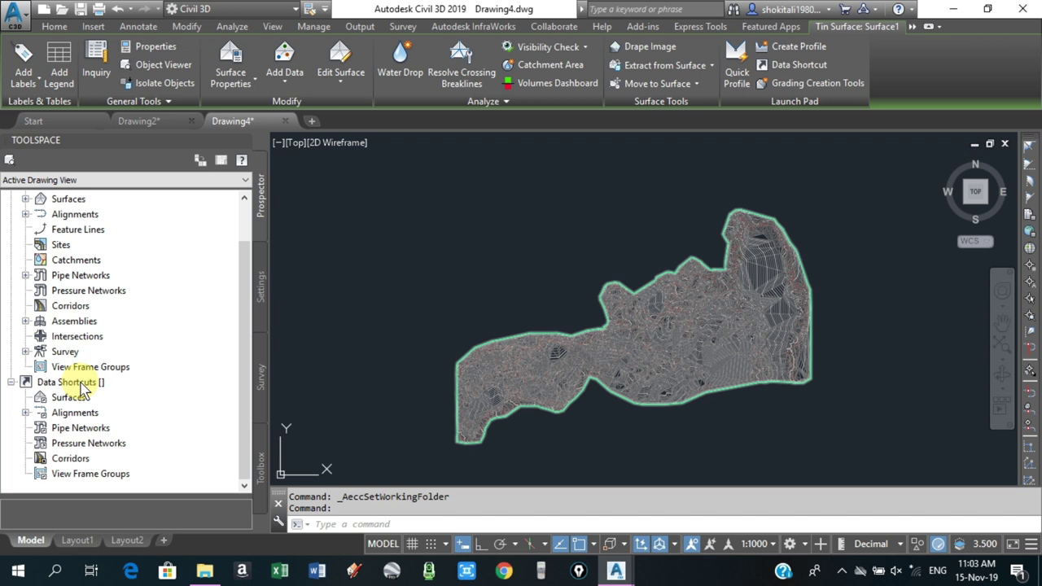
- Choose New Data Shortcuts Project Folder from the Data Shortcuts right-click menu
left_click(83, 387)
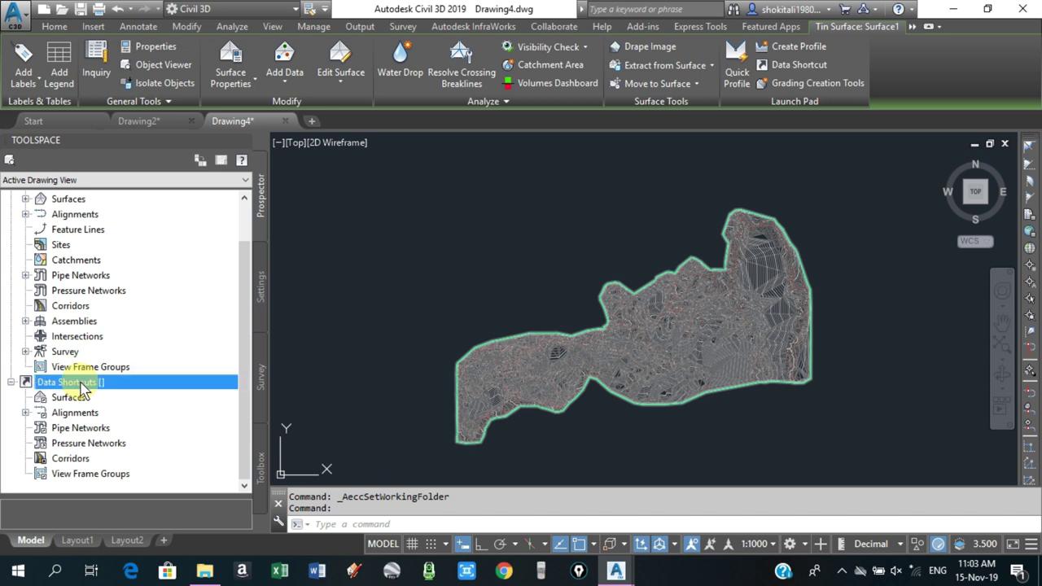
right_click(80, 383)
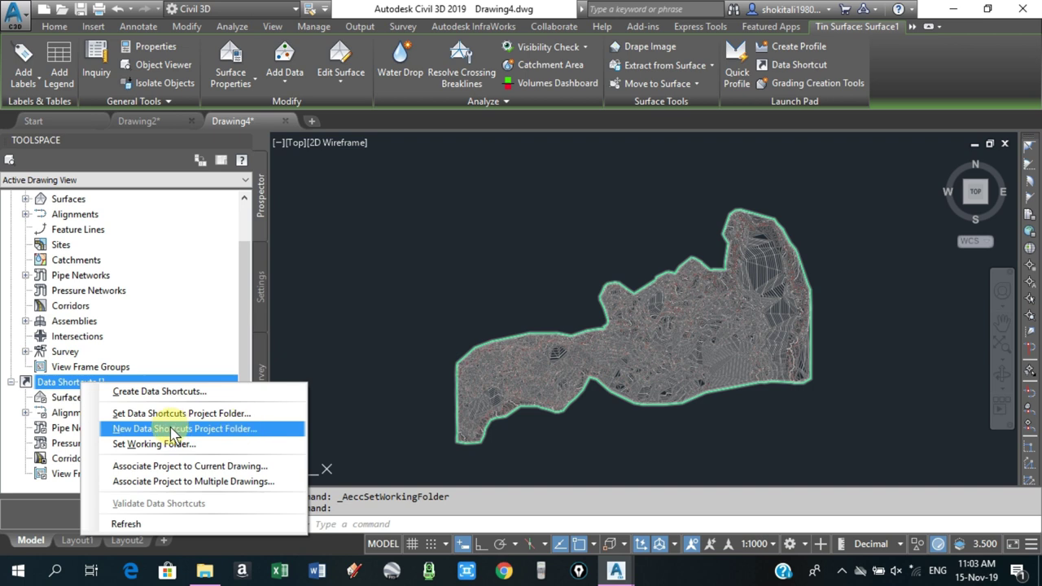
left_click(173, 432)
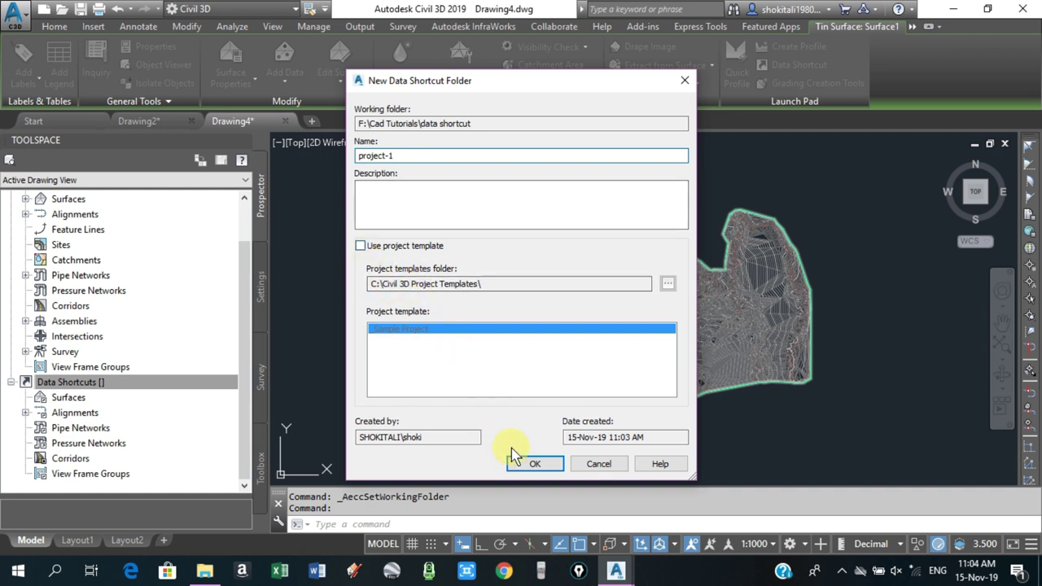
type("project-1")
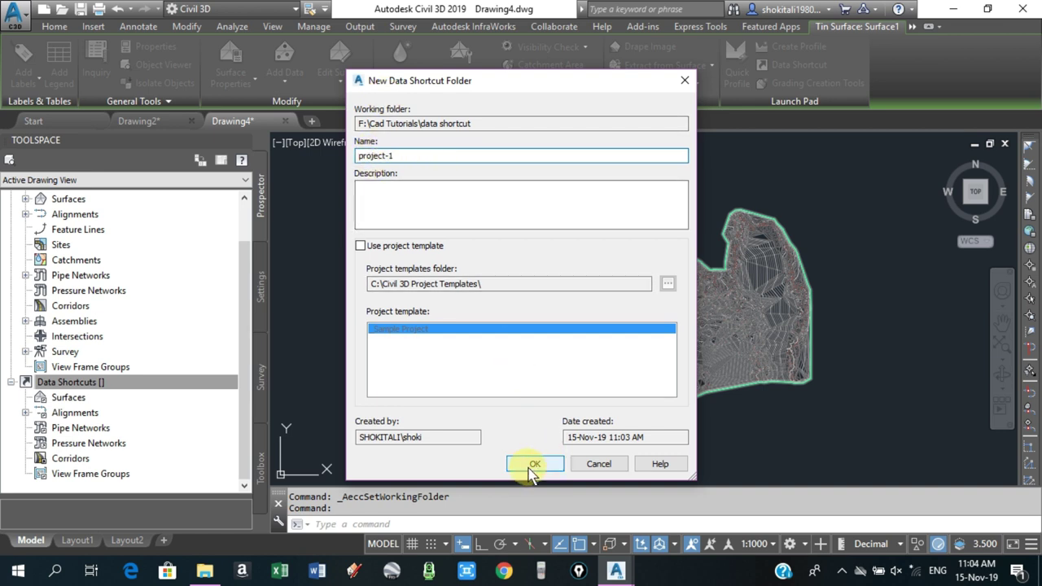
- Create the new project folder named project-1
left_click(533, 465)
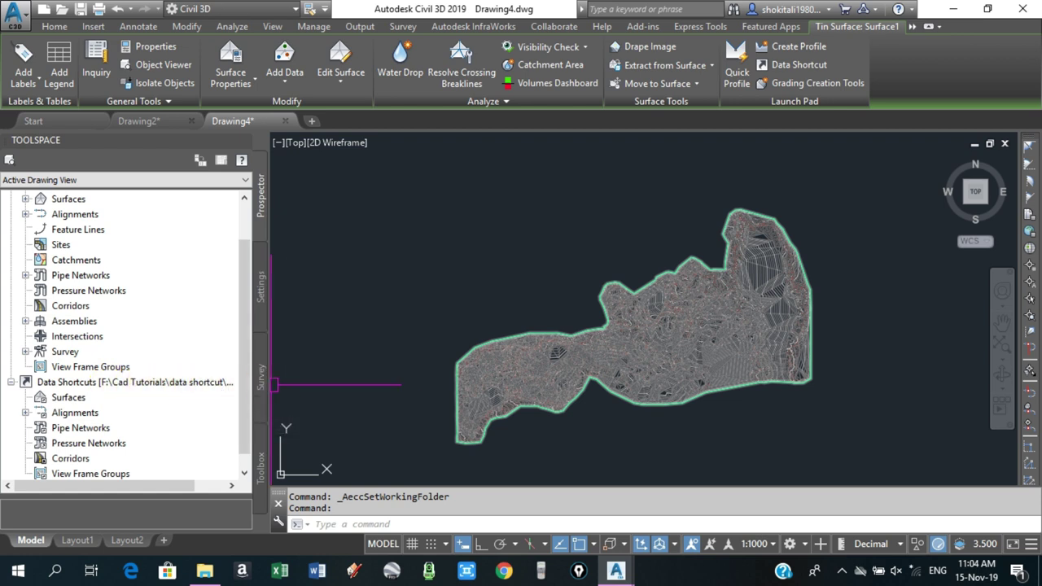
- Widen Toolspace and set project-1 as the active data shortcuts project folder
left_click_drag(269, 386, 314, 387)
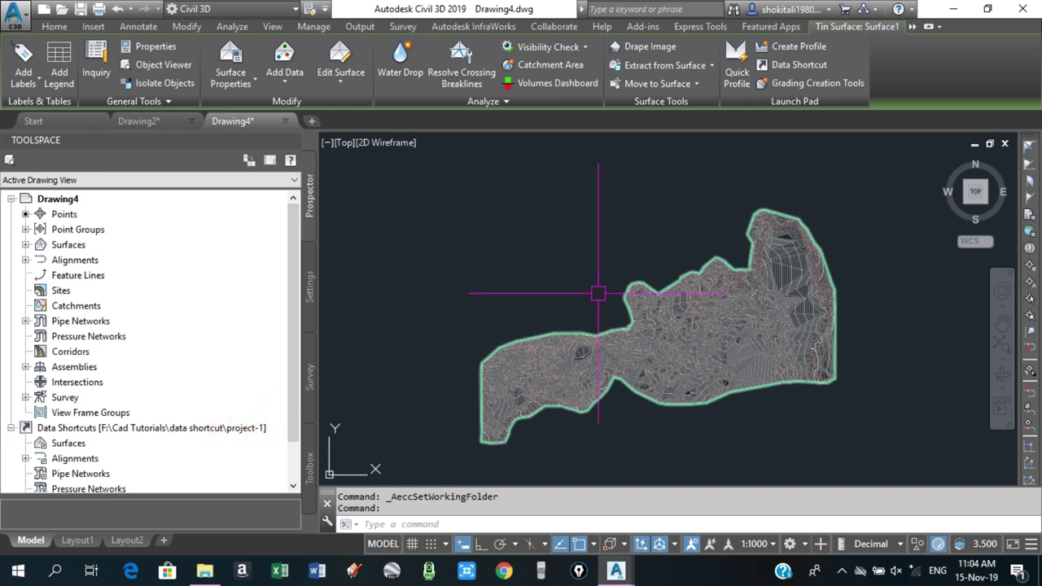
middle_click_drag(599, 293, 610, 259)
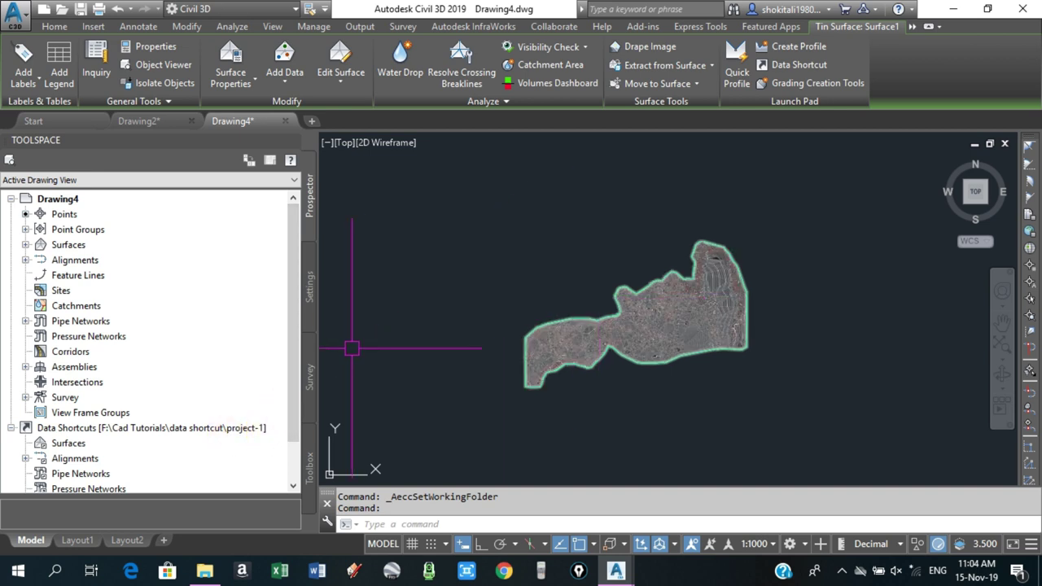
left_click(106, 434)
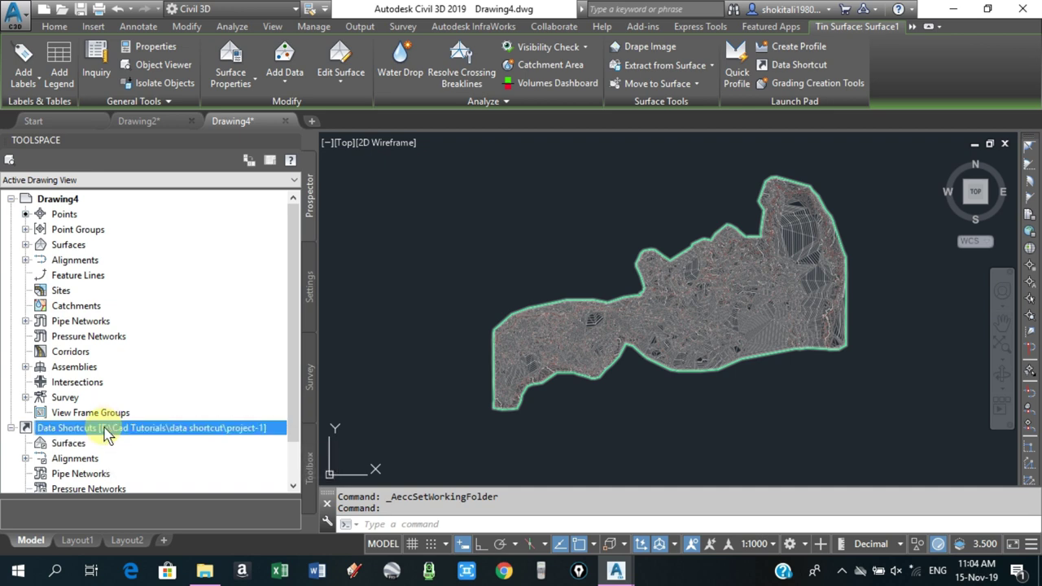
right_click(106, 435)
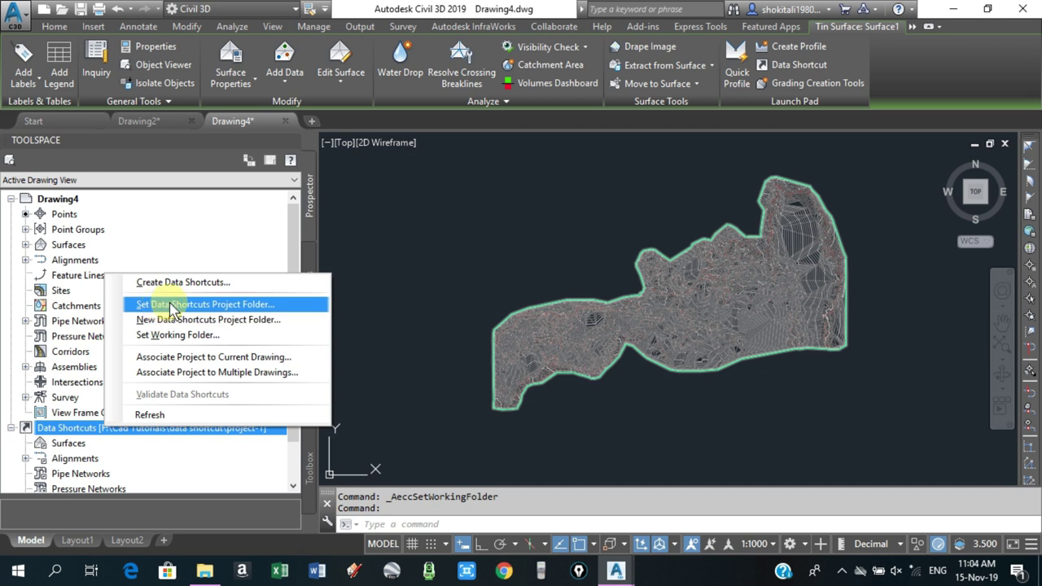
left_click(222, 313)
left_click(353, 166)
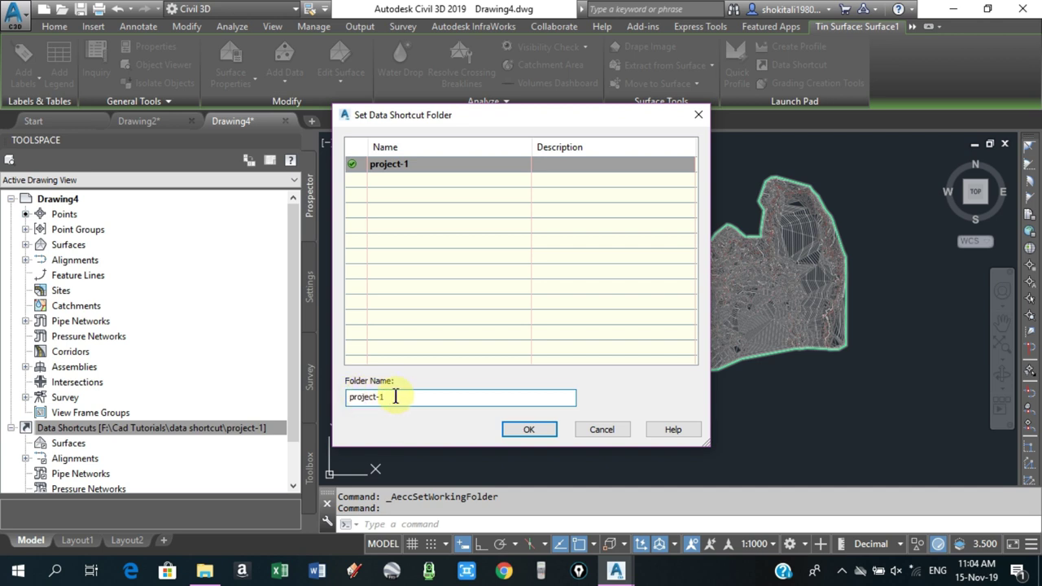
left_click(530, 429)
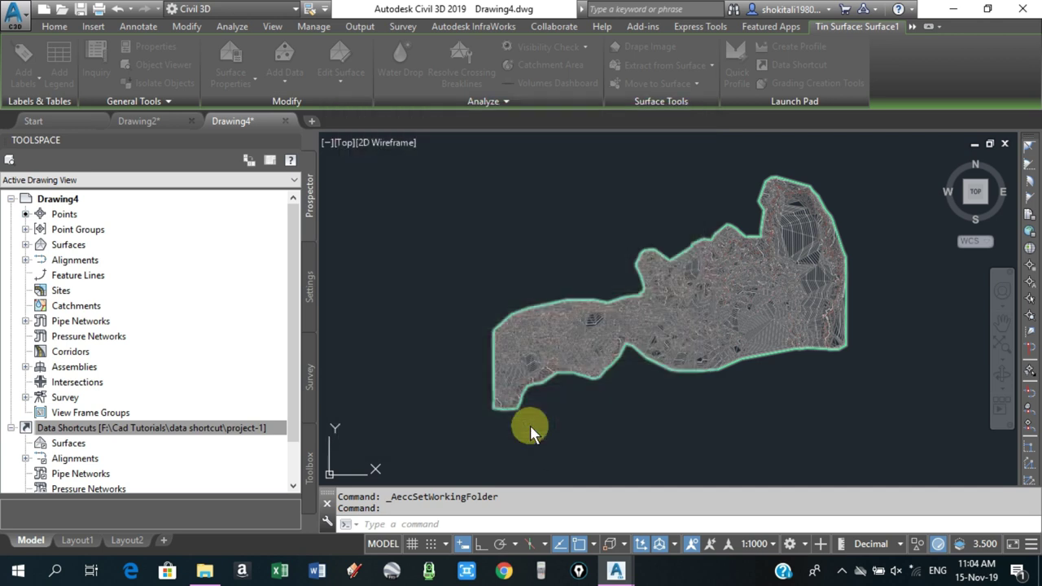
- Narrow Toolspace and select Data Shortcuts to check the F:\Cad Tutorials\data shortcut\project-1 path
left_click(448, 329)
key("Escape")
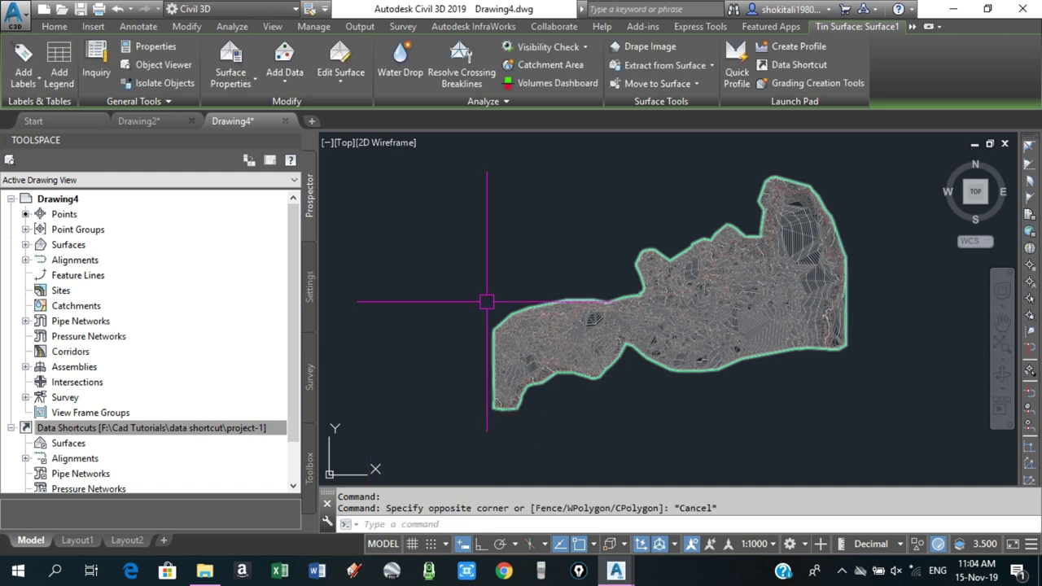
scroll(514, 317, "down", 4)
scroll(565, 342, "up", 2)
scroll(565, 308, "up", 3)
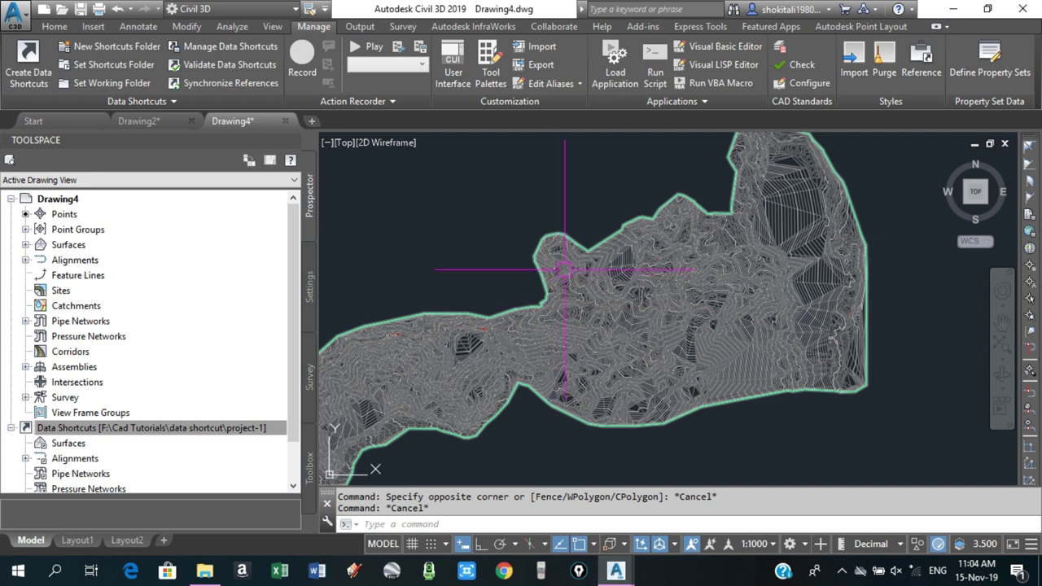
scroll(604, 290, "down", 1)
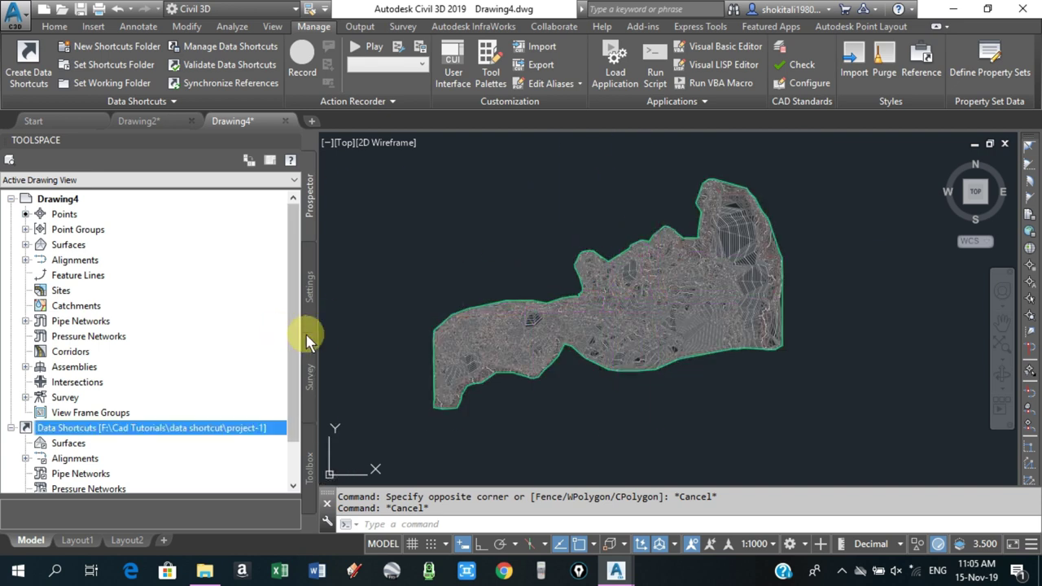
left_click_drag(312, 336, 233, 337)
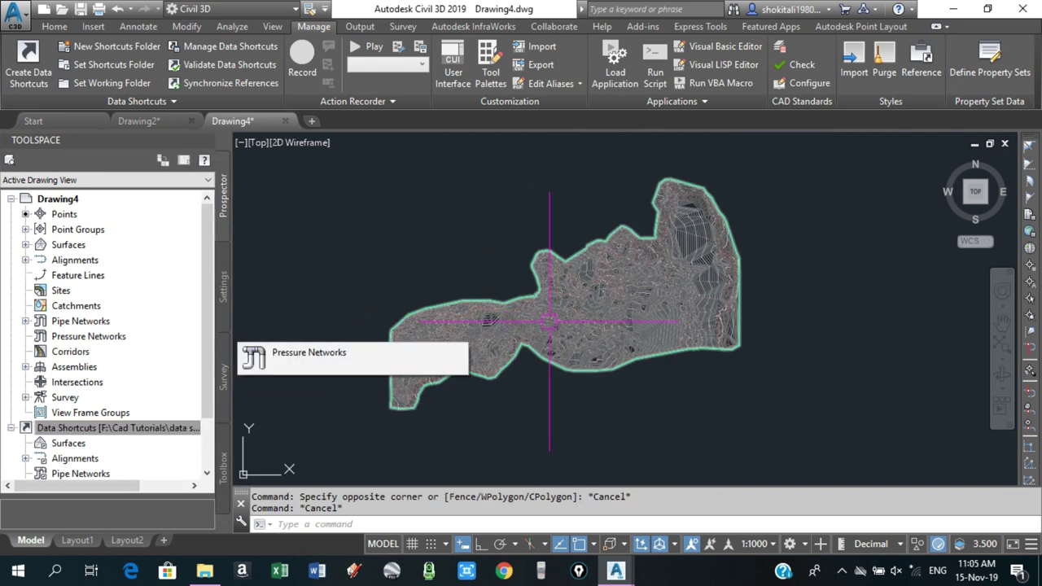
key("Escape")
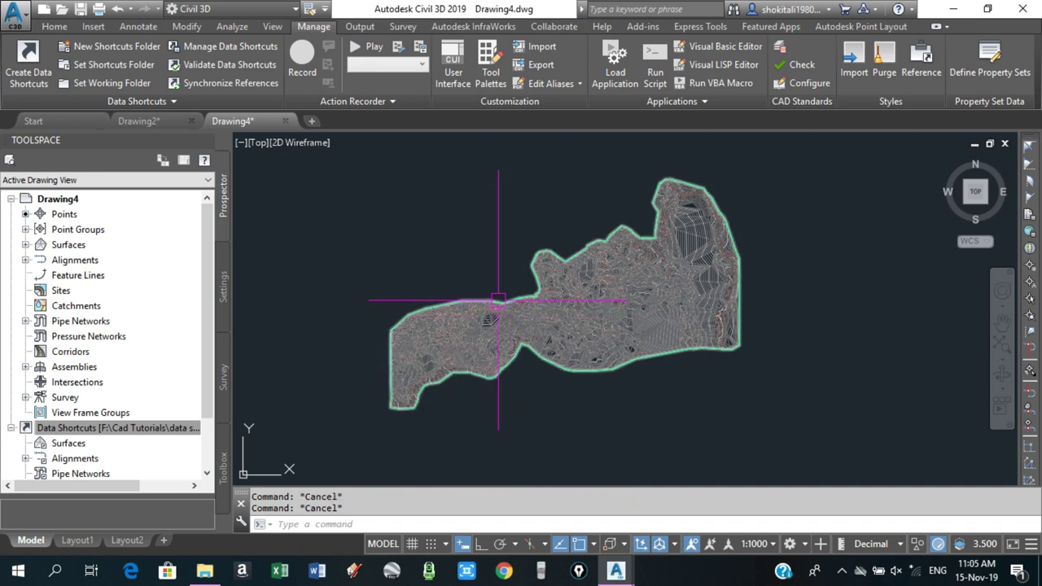
left_click(90, 434)
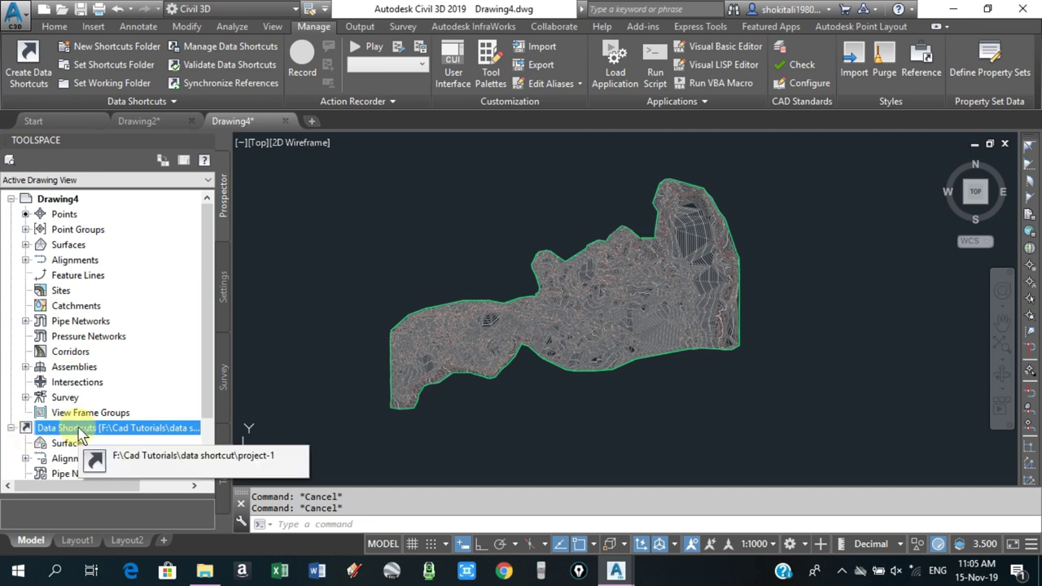
- Start Create Data Shortcuts and save Drawing4 into F:\Cad Tutorials when prompted
right_click(81, 432)
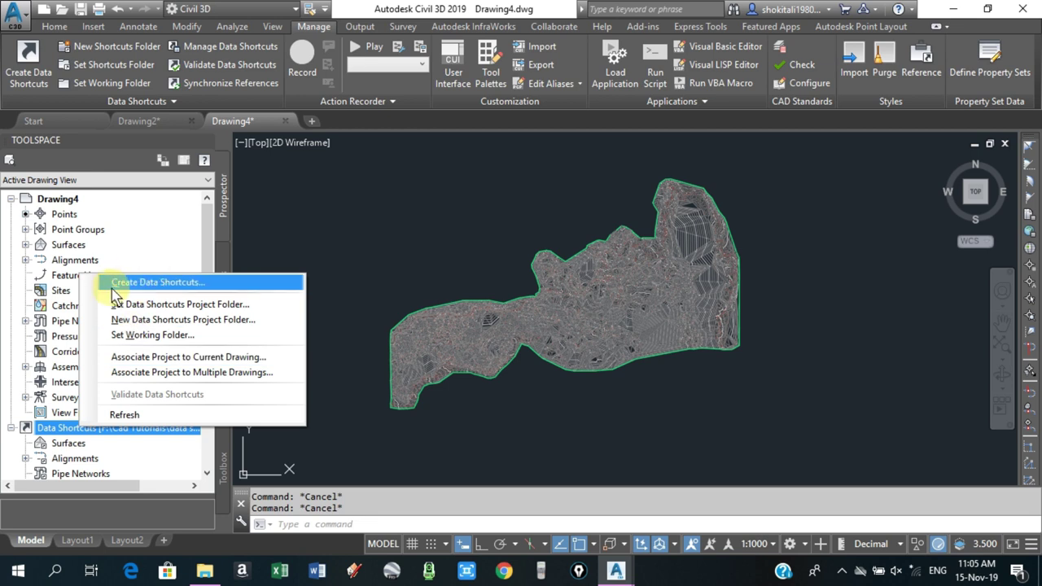
left_click(173, 285)
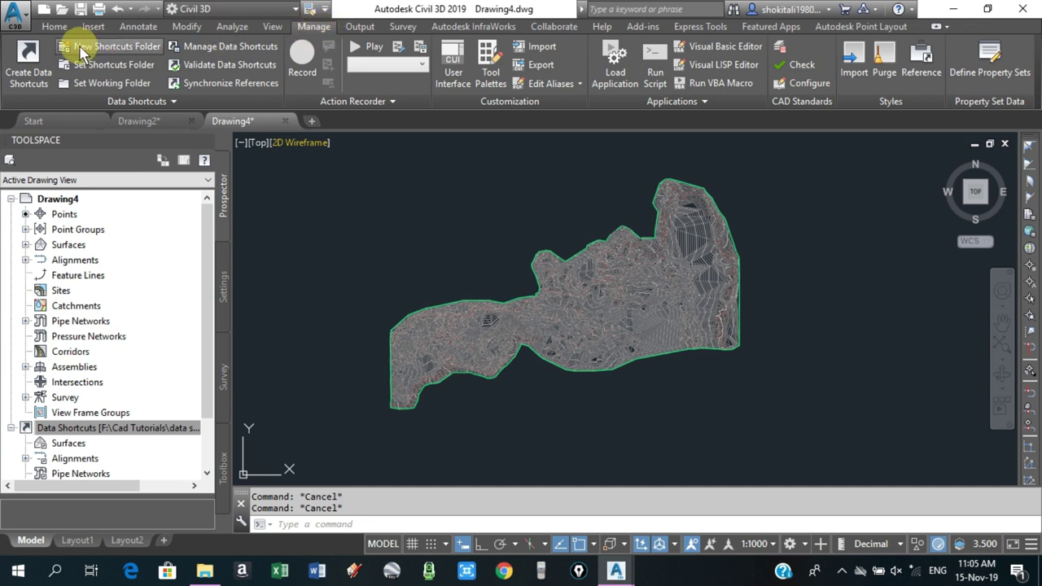
left_click(24, 75)
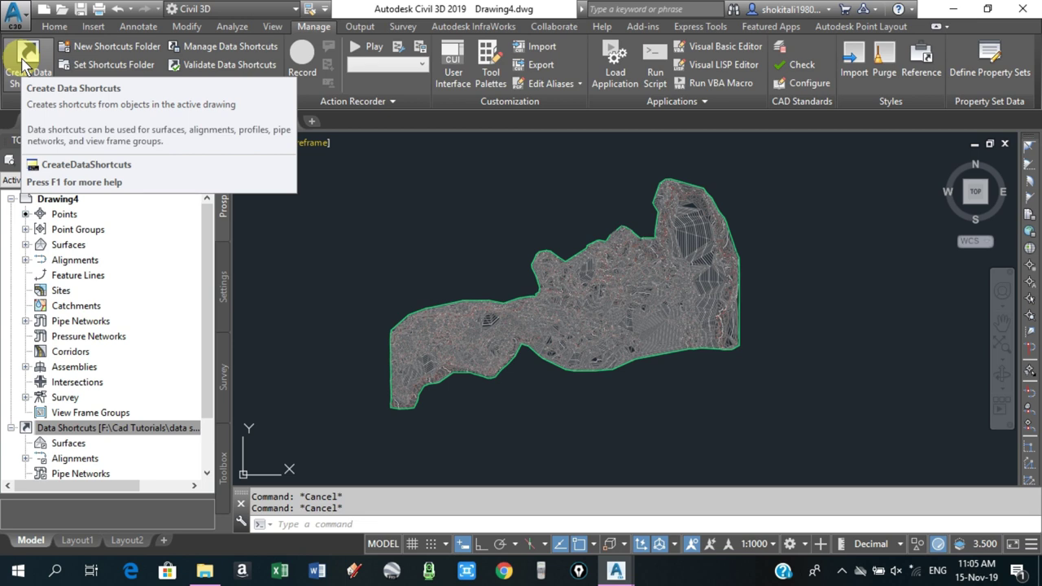
left_click(24, 63)
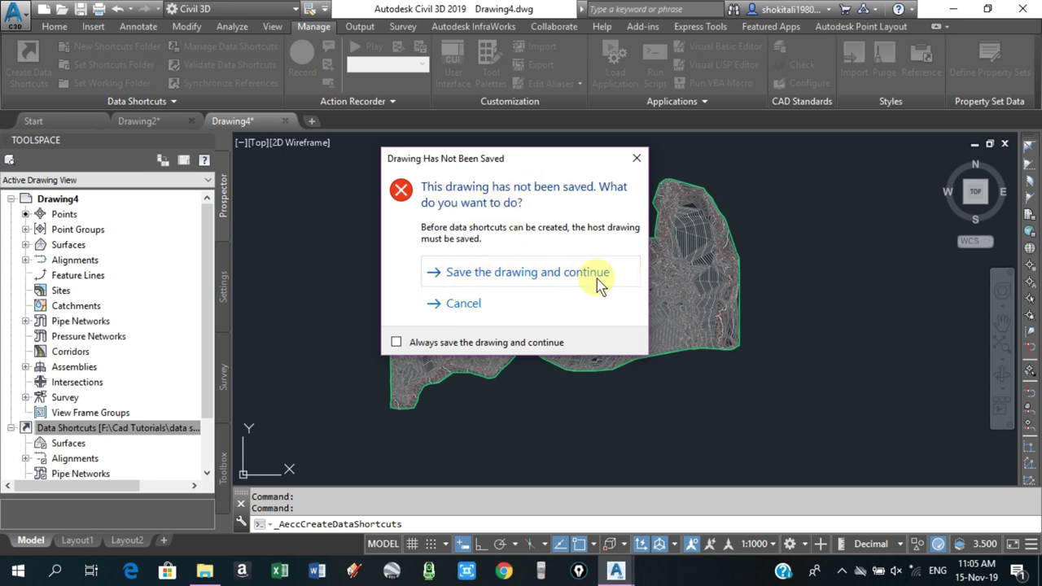
left_click(544, 275)
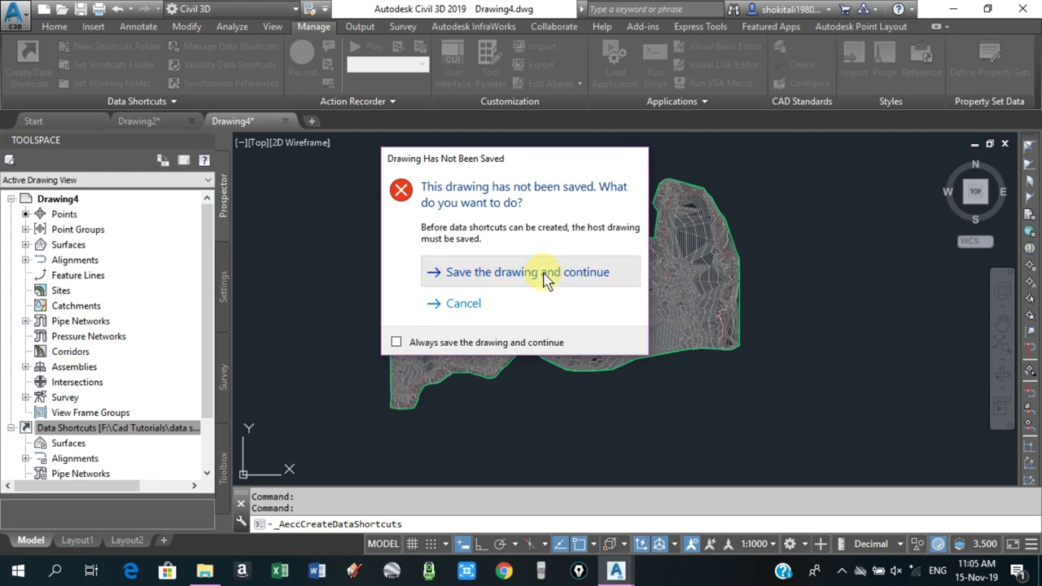
scroll(210, 130, "down", 2)
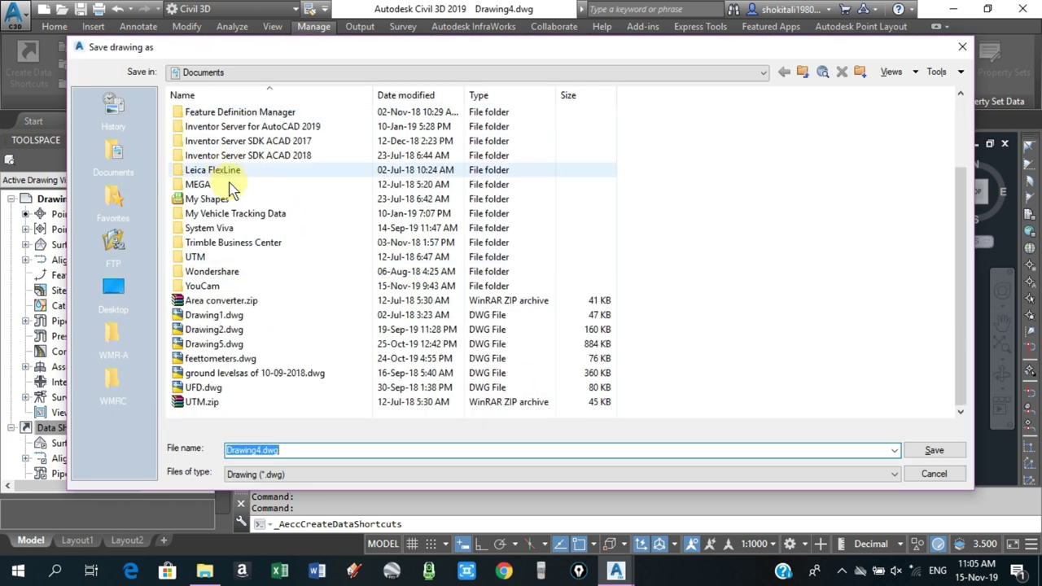
left_click(274, 72)
left_click(257, 197)
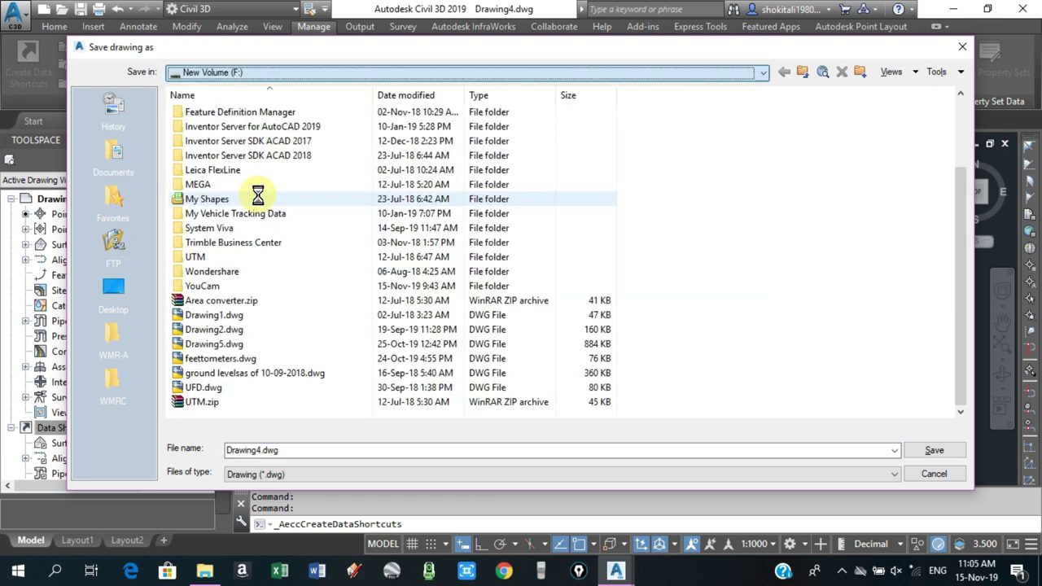
double_click(226, 143)
left_click(928, 453)
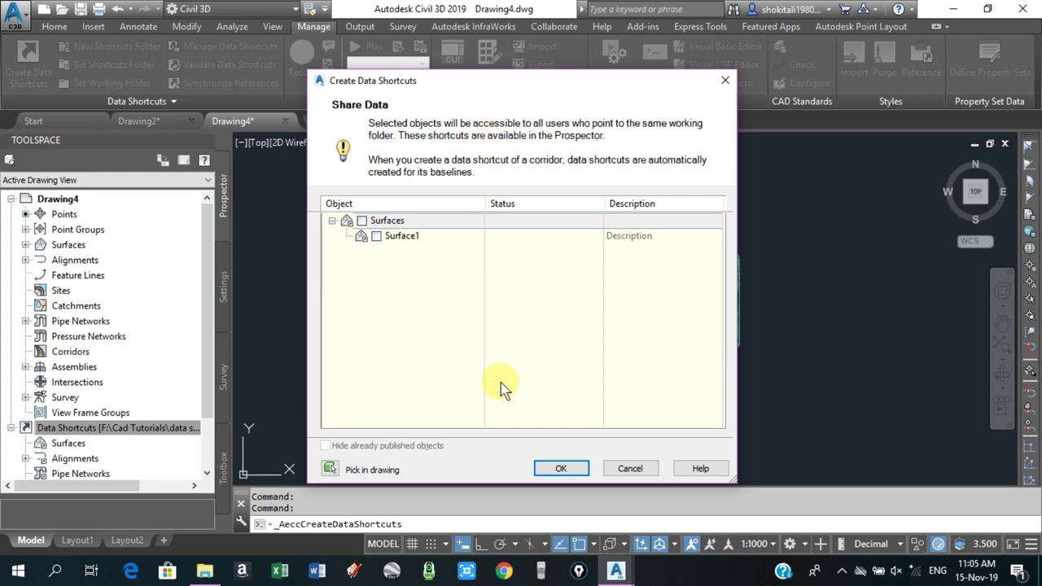
- Tick Surfaces so Surface1 is included, and publish it as a data shortcut
left_click(362, 221)
left_click(362, 221)
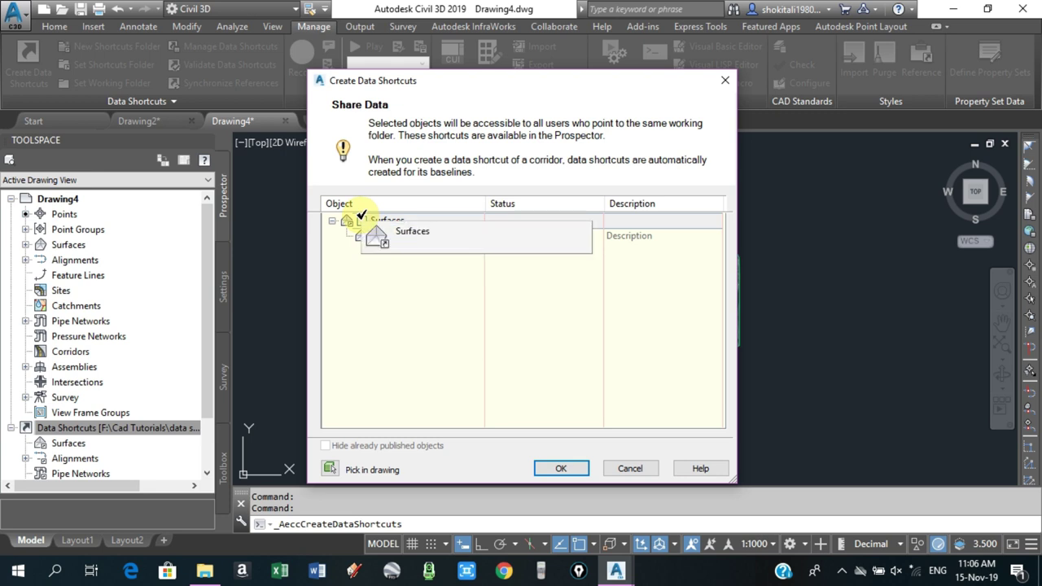
left_click(362, 220)
left_click(562, 468)
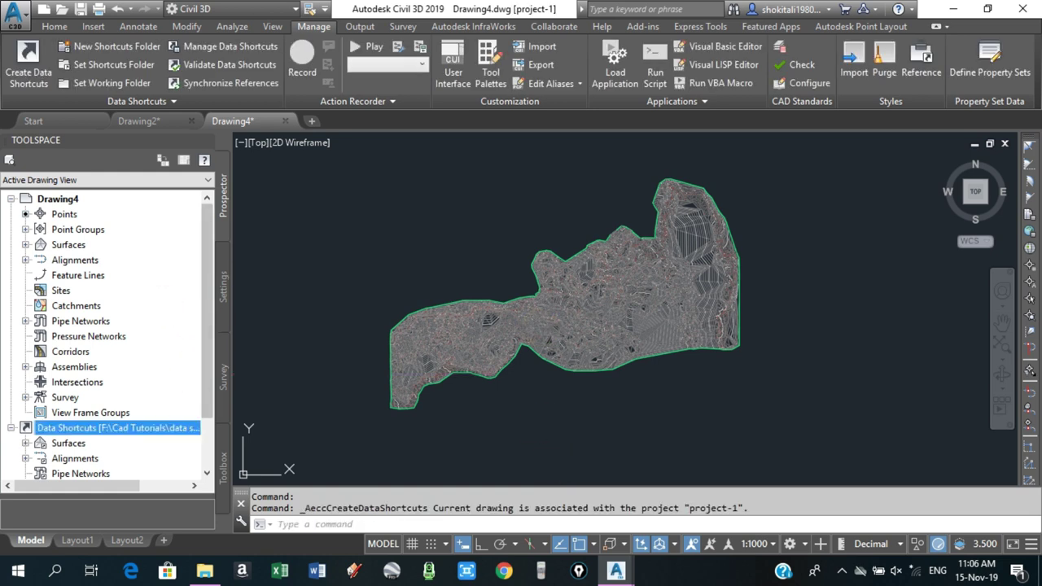
- Expand Data Shortcuts > Surfaces to verify Surface1, then start a new blank drawing
left_click_drag(207, 236, 207, 302)
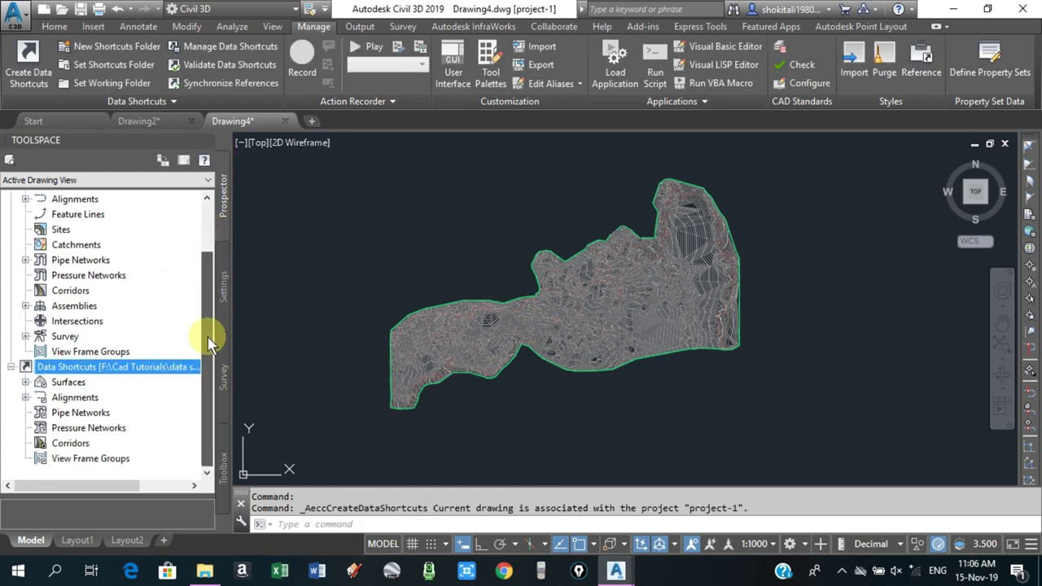
left_click(11, 367)
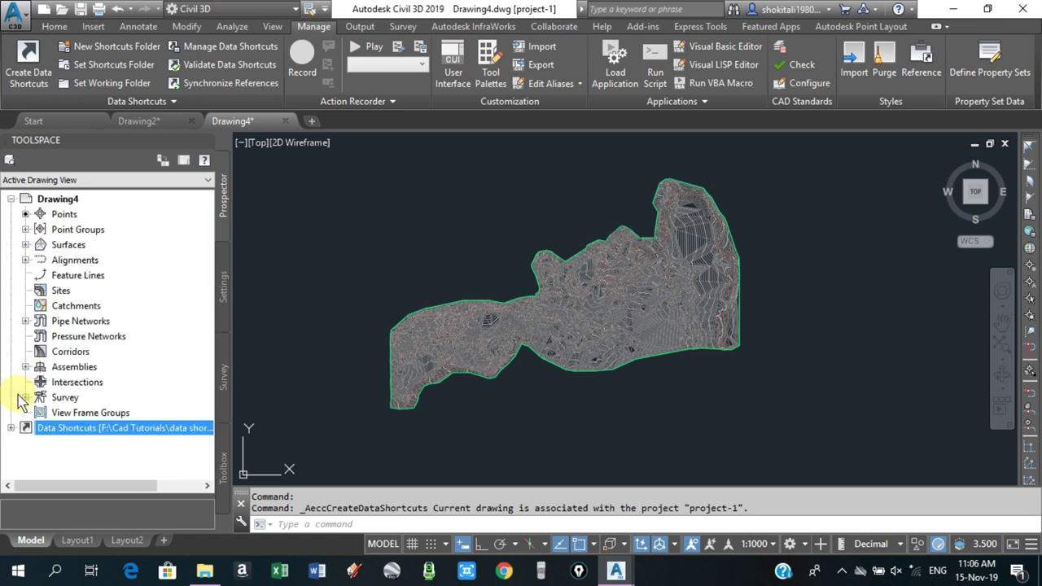
left_click(11, 428)
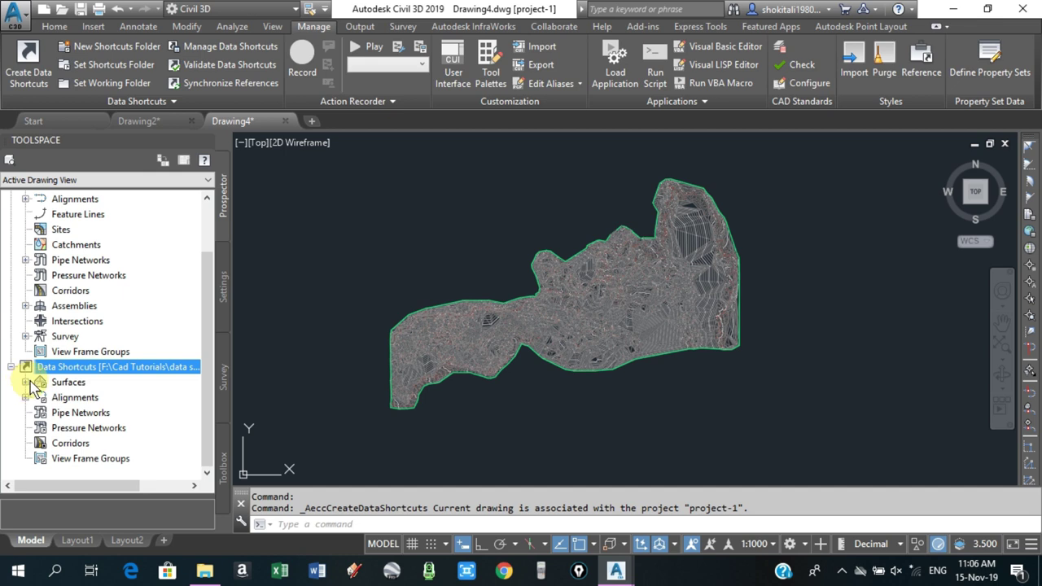
left_click(25, 383)
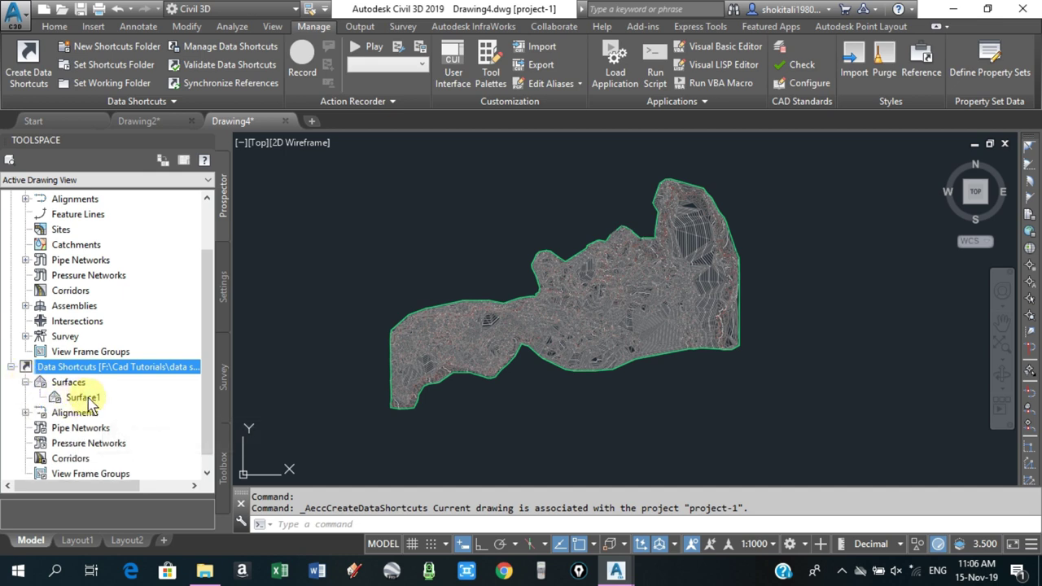
left_click(25, 382)
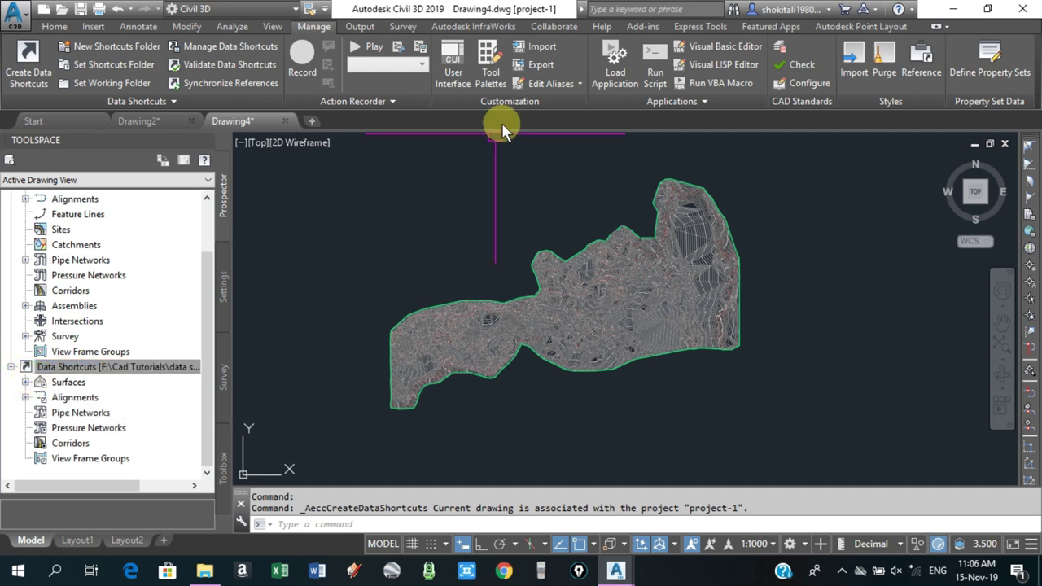
left_click(311, 120)
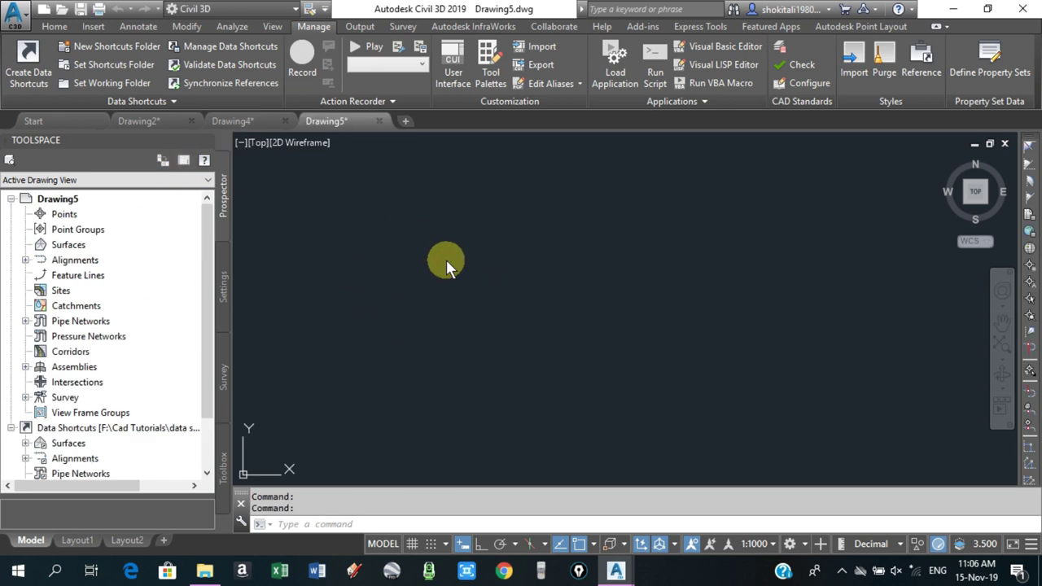
left_click(233, 122)
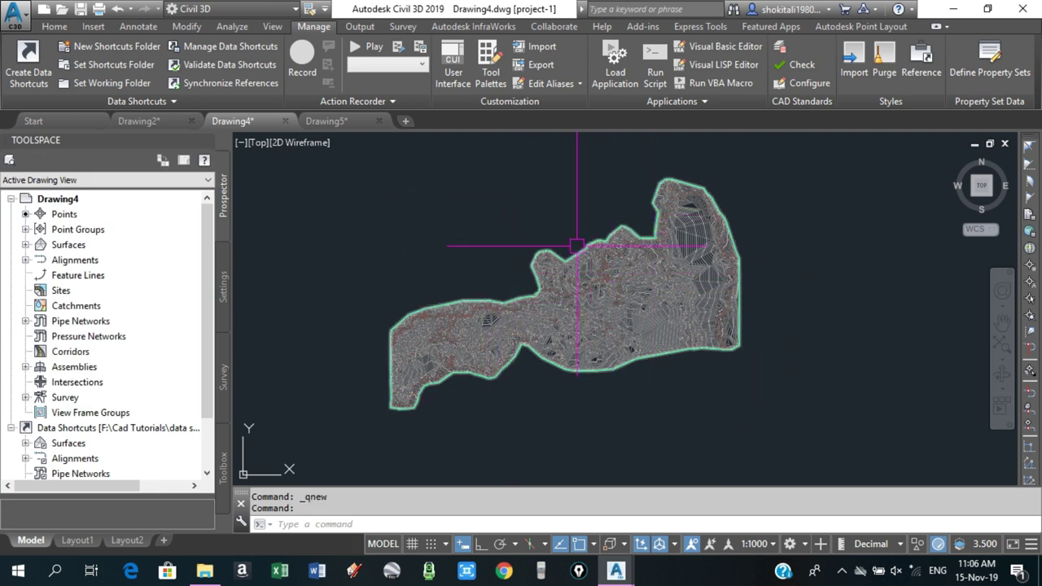
left_click(326, 121)
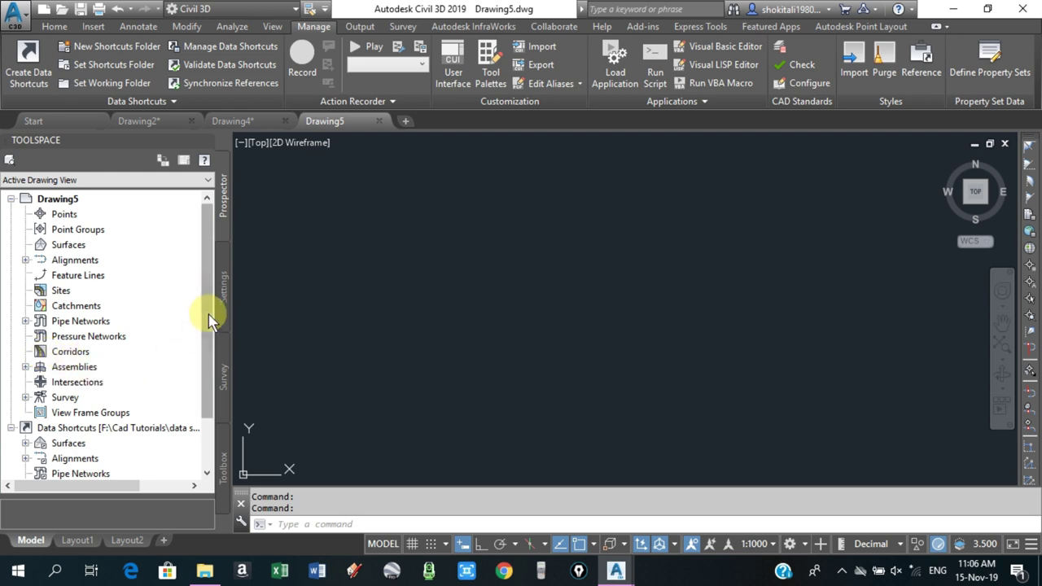
scroll(207, 318, "down", 2)
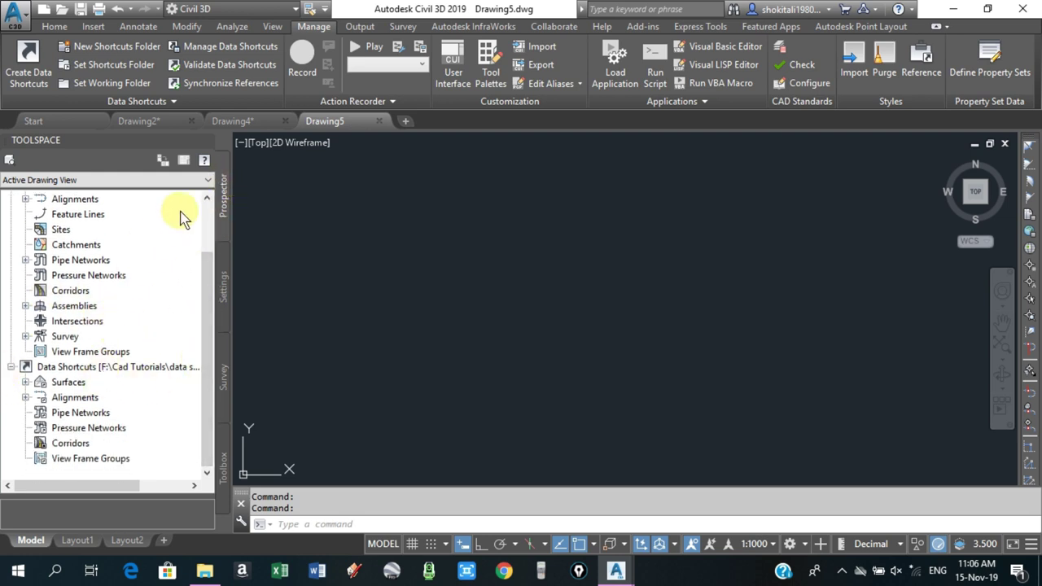
- Reference the Surface1 shortcut into Drawing5 with style Contours 1m and 5m (Background)
left_click(26, 383)
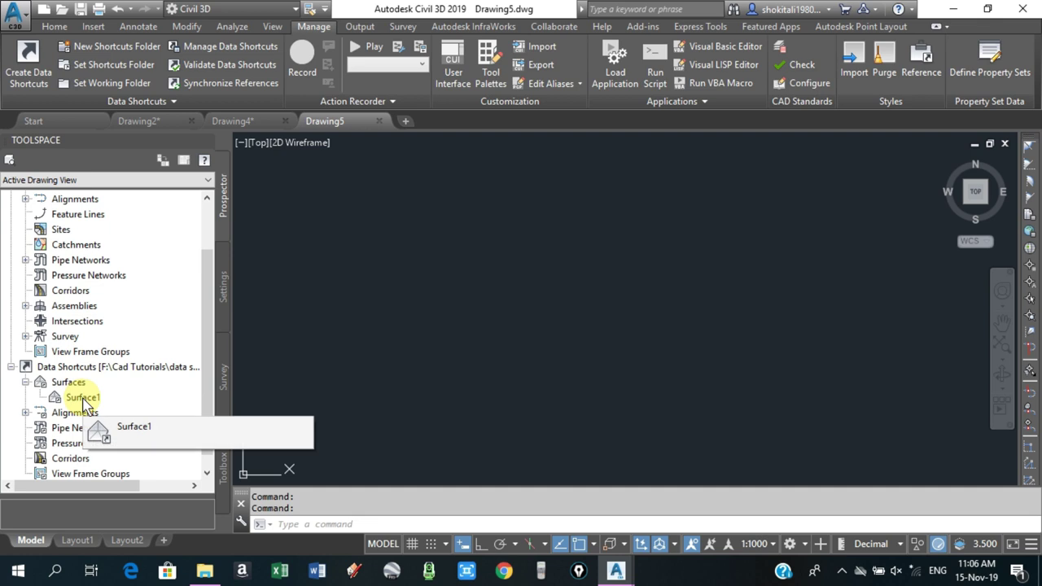
left_click(85, 399)
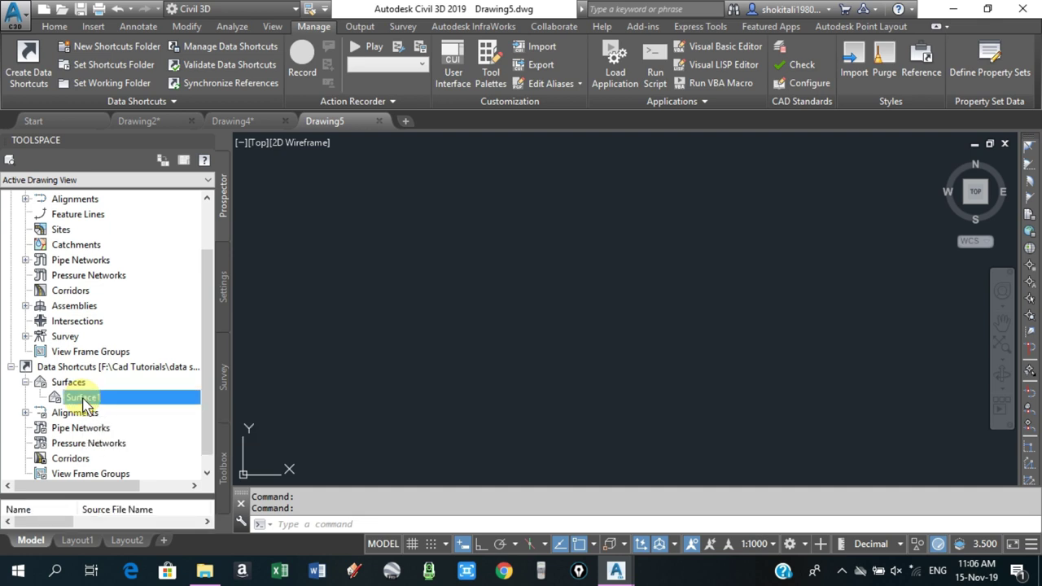
right_click(85, 404)
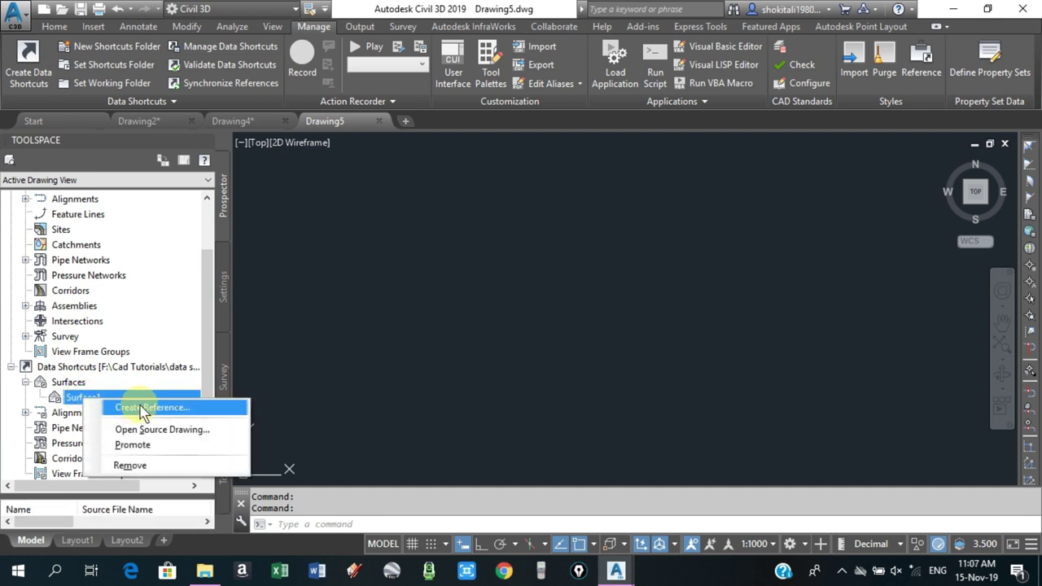
left_click(145, 408)
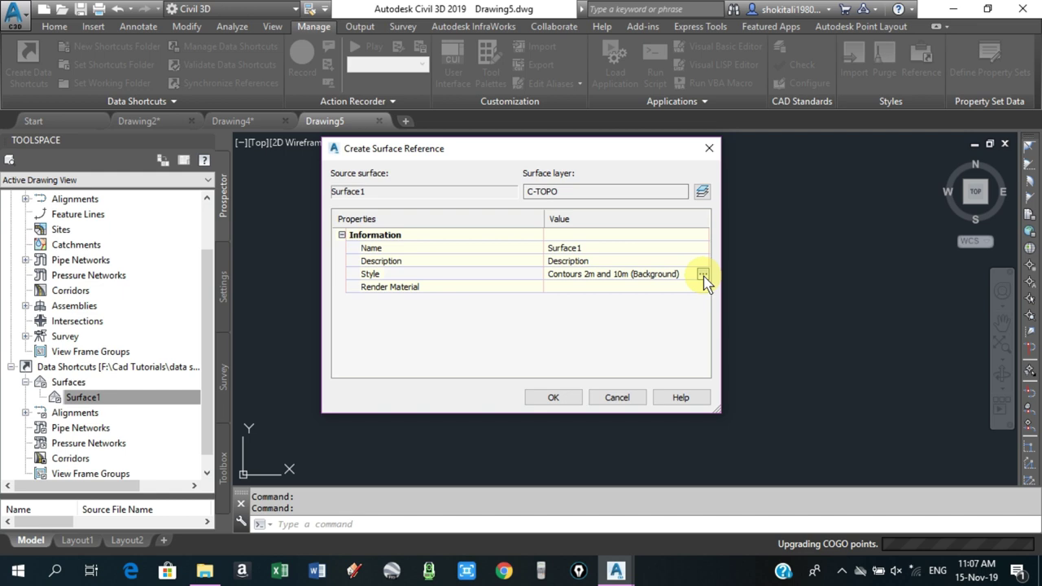
left_click(703, 276)
left_click(527, 199)
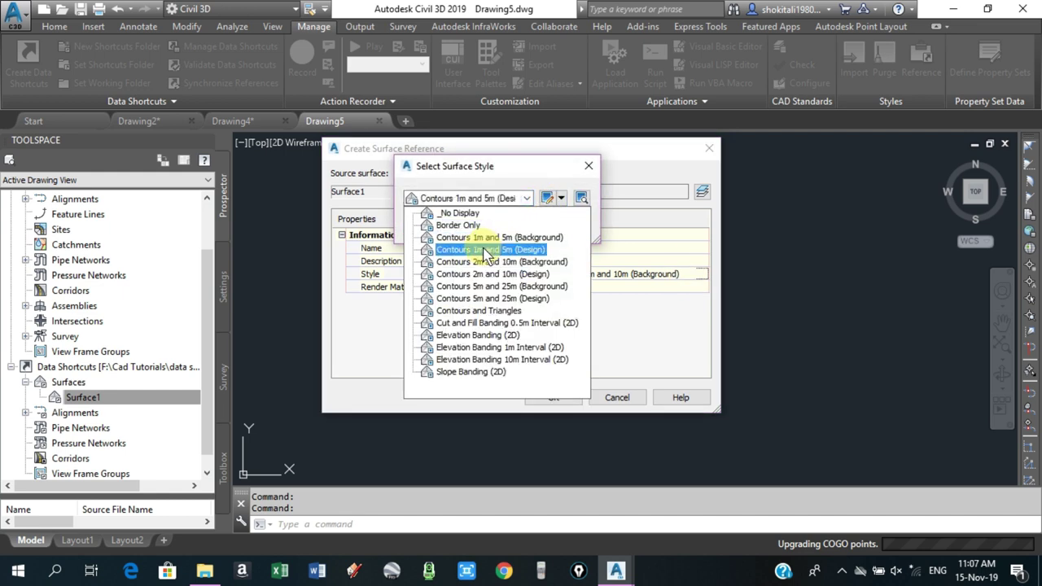
key("Up")
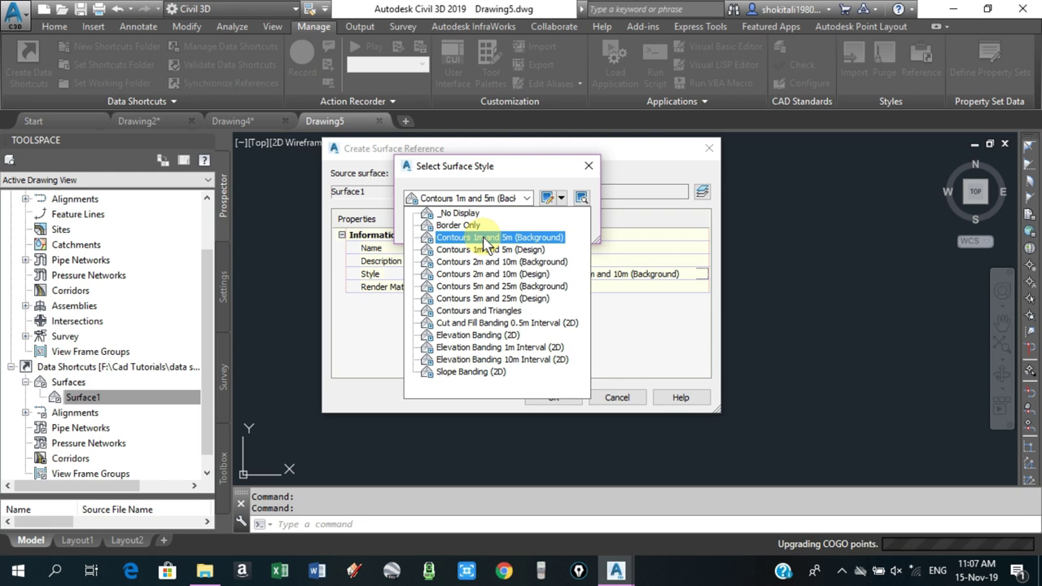
left_click(484, 237)
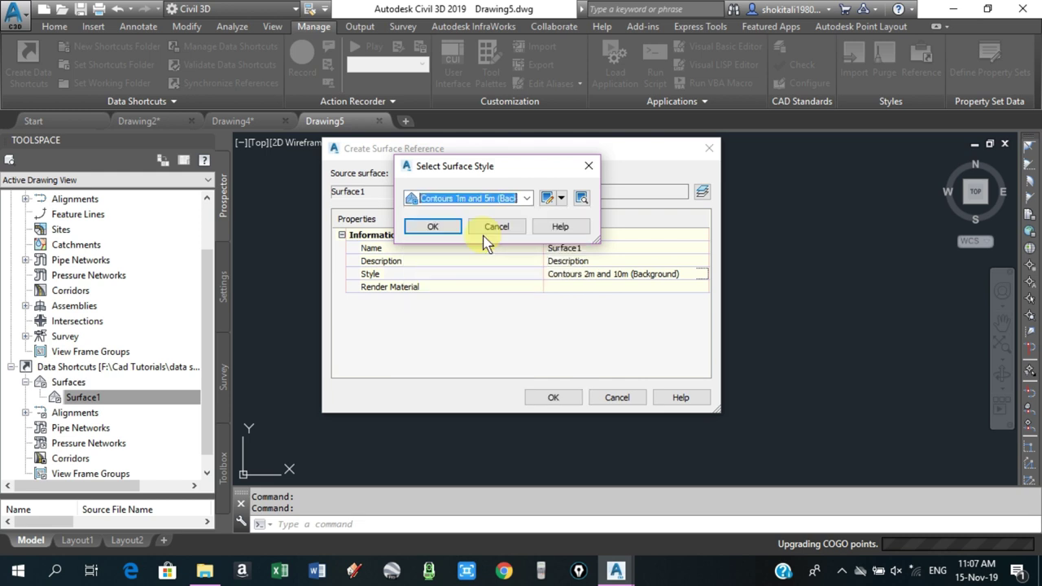
left_click(434, 228)
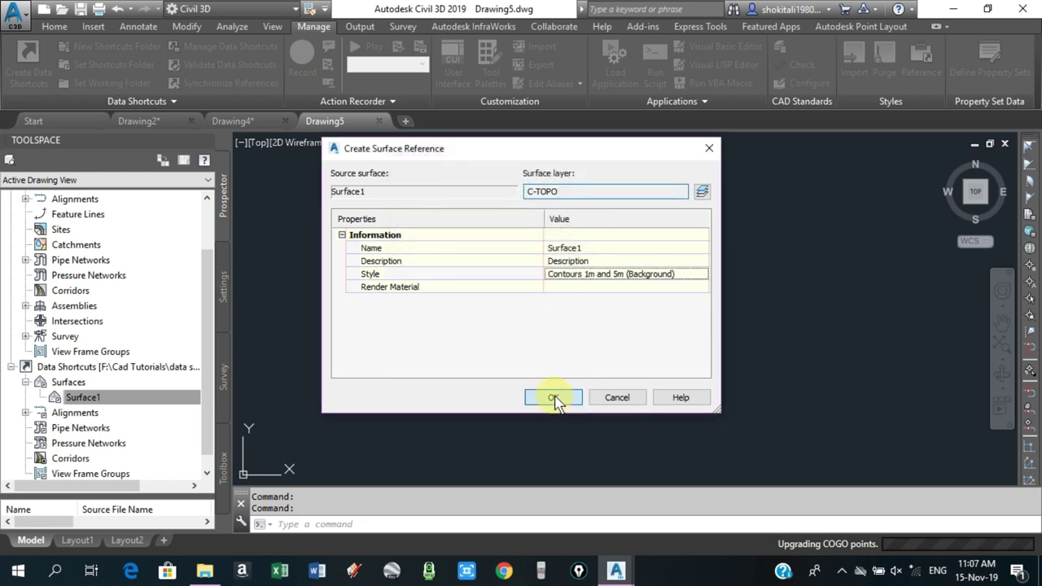
left_click(554, 399)
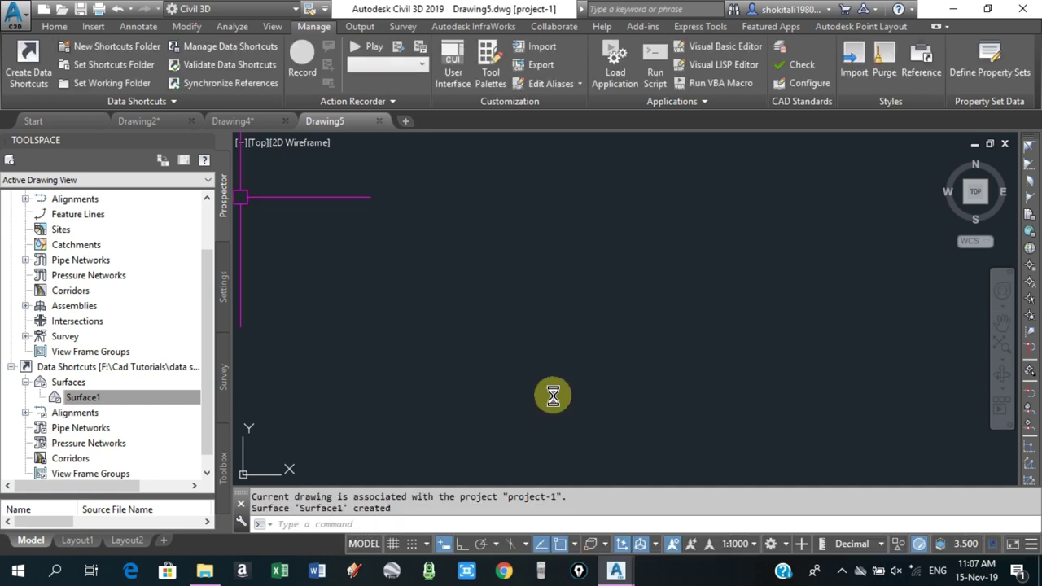
- Zoom to extents (Z, E) in Drawing5 to view the referenced Surface1 contours
type("z")
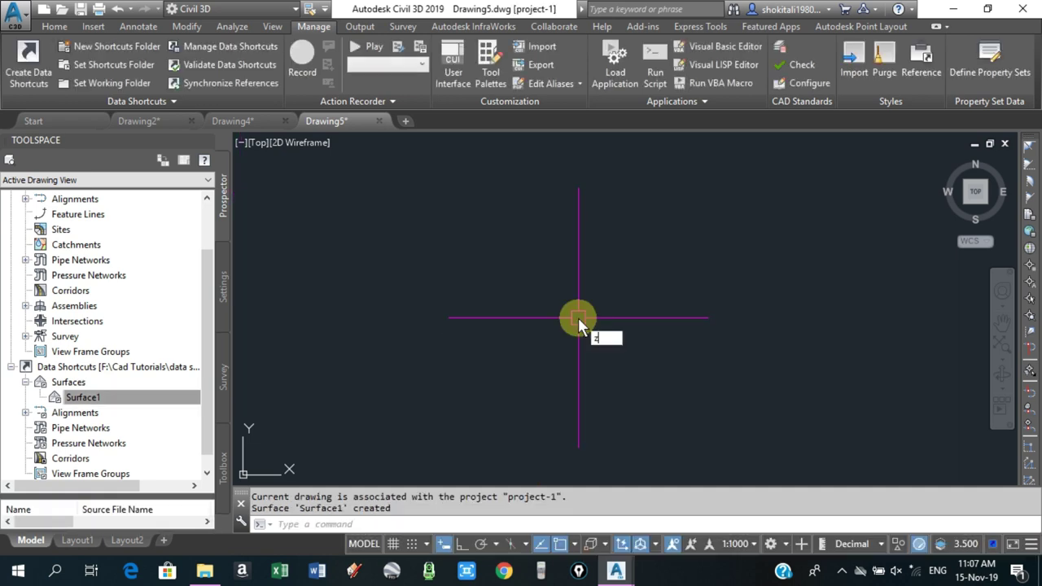
key("Return")
type("e")
key("Return")
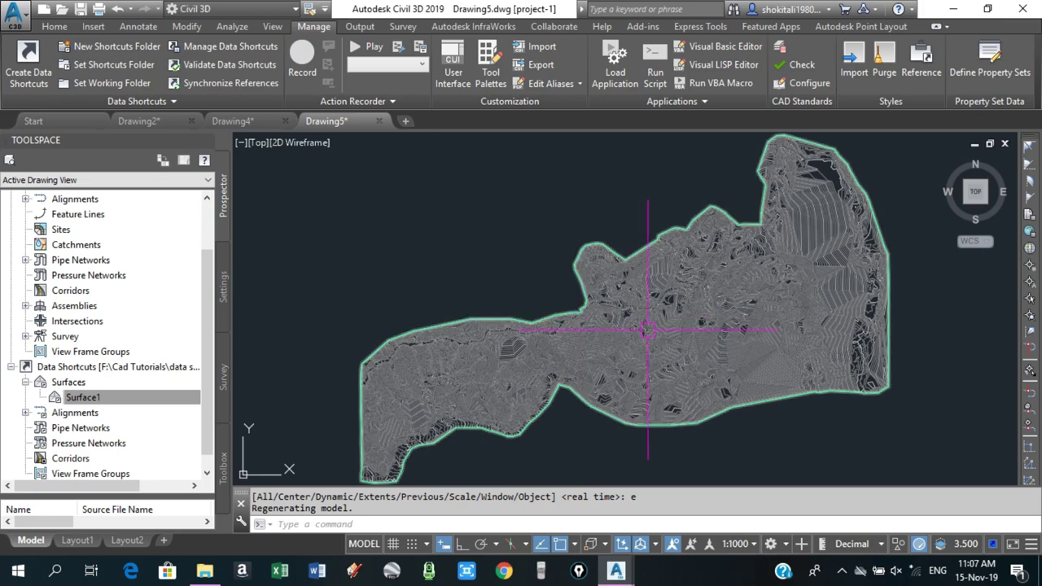
scroll(570, 322, "up", 2)
scroll(533, 338, "up", 2)
scroll(532, 336, "up", 2)
scroll(531, 336, "down", 2)
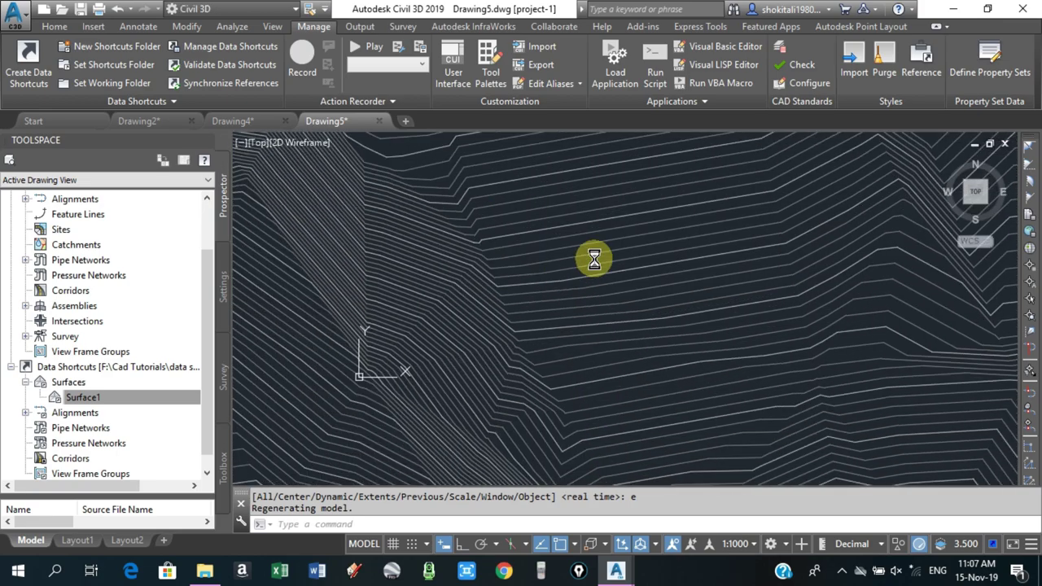
scroll(597, 256, "down", 2)
scroll(597, 256, "down", 2)
scroll(597, 256, "up", 4)
scroll(437, 268, "down", 2)
scroll(738, 228, "down", 2)
scroll(709, 245, "down", 2)
scroll(553, 300, "down", 2)
scroll(554, 299, "up", 3)
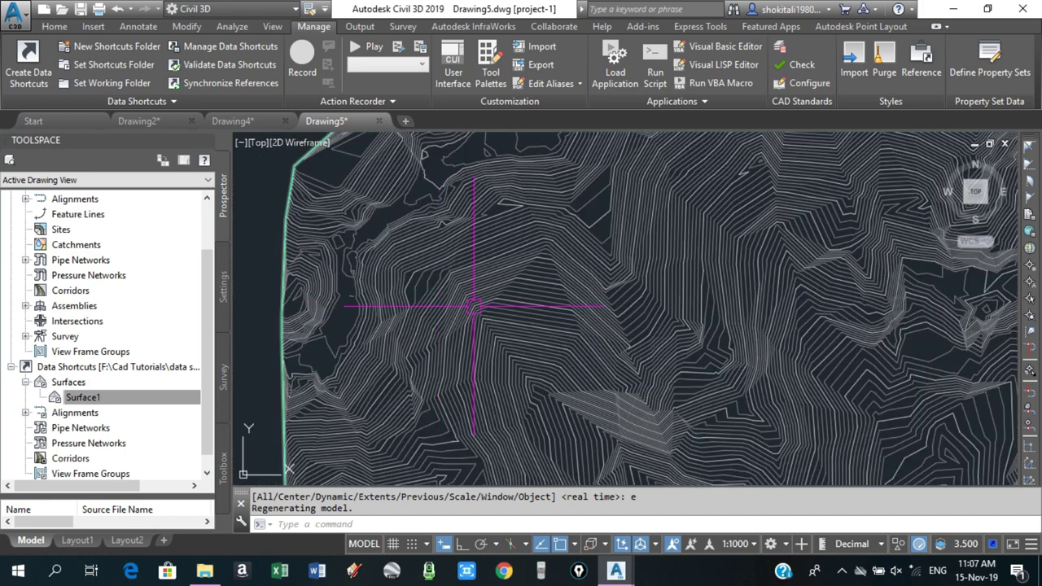
scroll(488, 236, "up", 2)
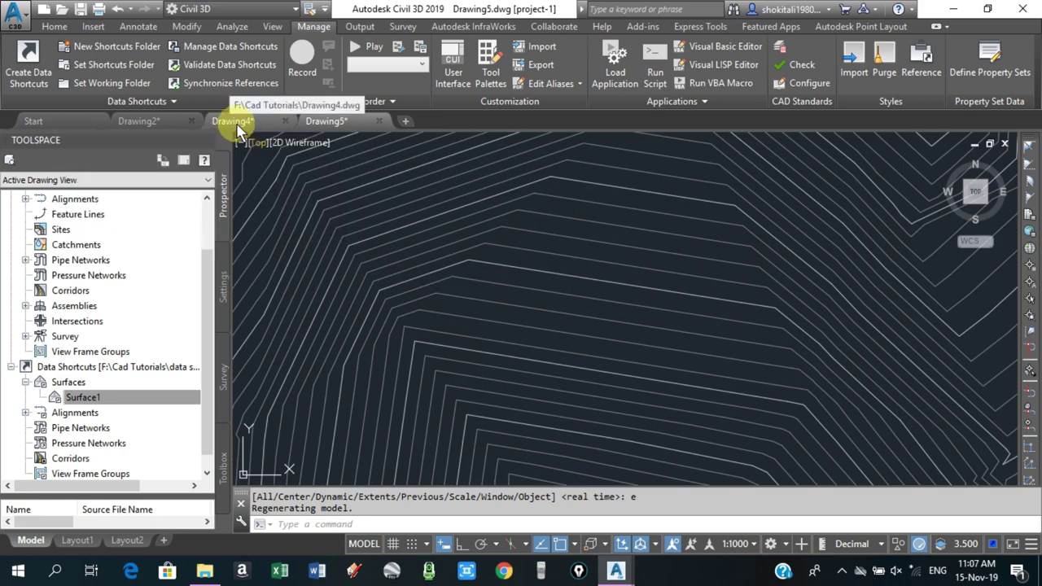
- View the source surface in Drawing4, then return and pan around Drawing5's referenced surface
left_click(234, 125)
scroll(535, 319, "up", 4)
scroll(536, 319, "up", 2)
scroll(512, 297, "up", 2)
scroll(529, 295, "down", 2)
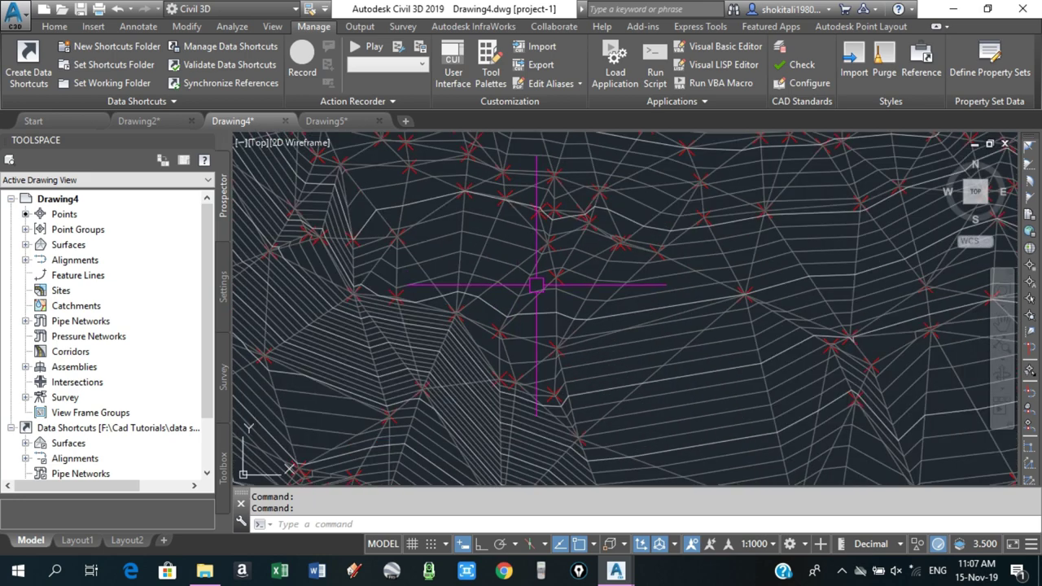
scroll(505, 291, "up", 3)
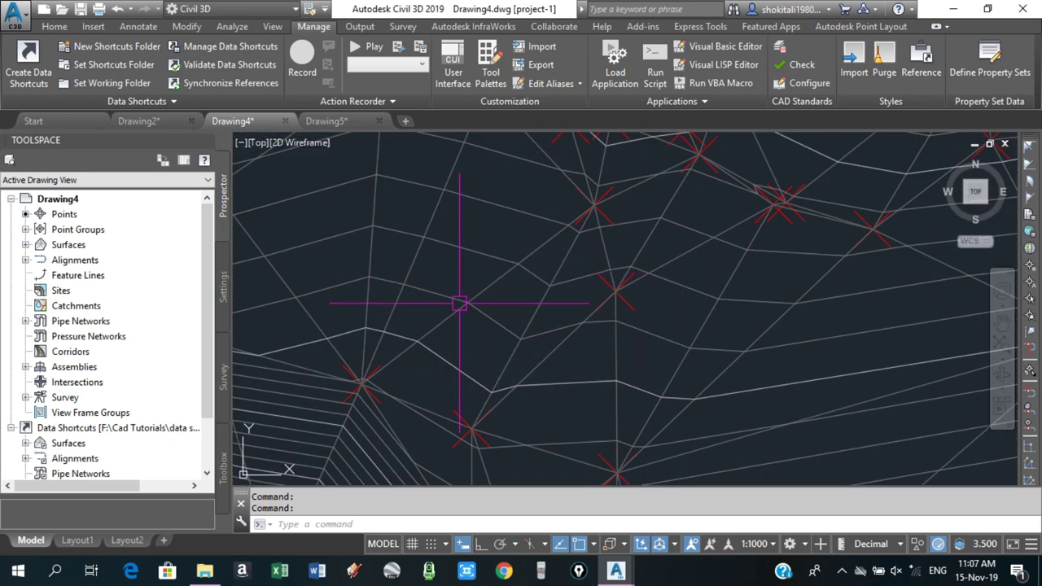
left_click(330, 121)
scroll(854, 281, "down", 2)
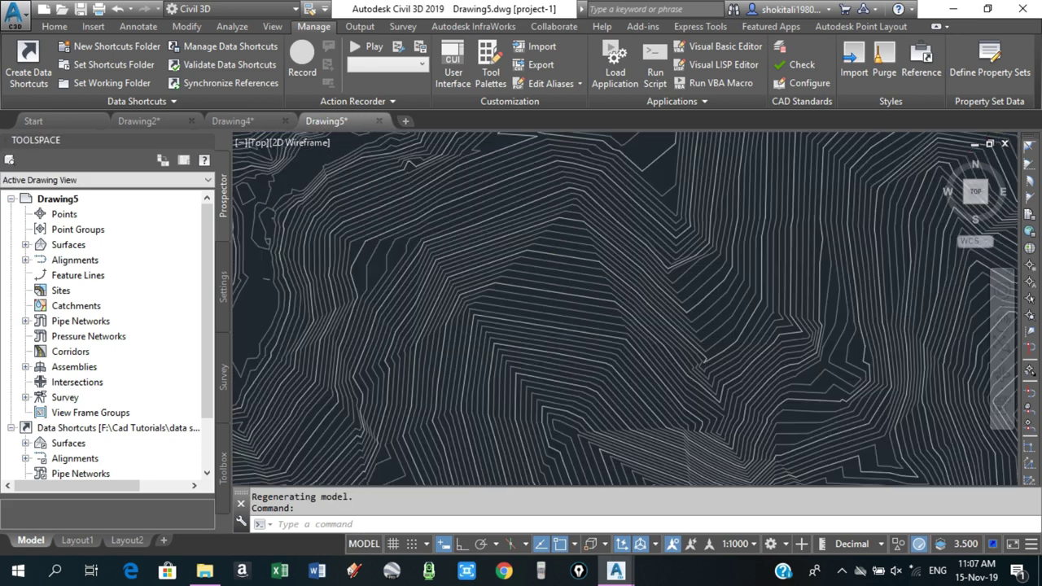
scroll(855, 281, "down", 3)
scroll(484, 290, "up", 3)
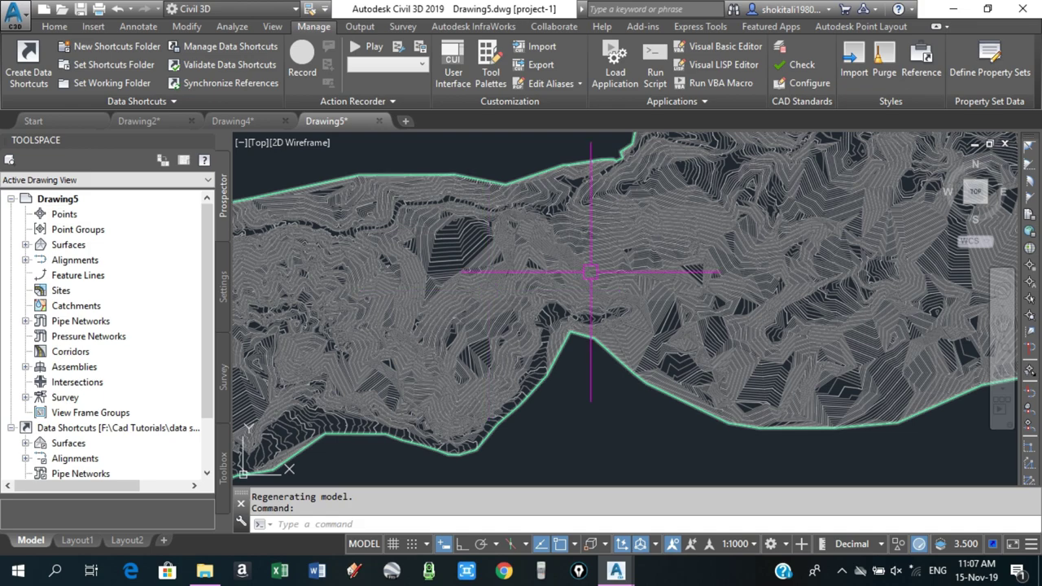
middle_click_drag(523, 174, 611, 256)
scroll(489, 276, "down", 3)
scroll(495, 291, "up", 2)
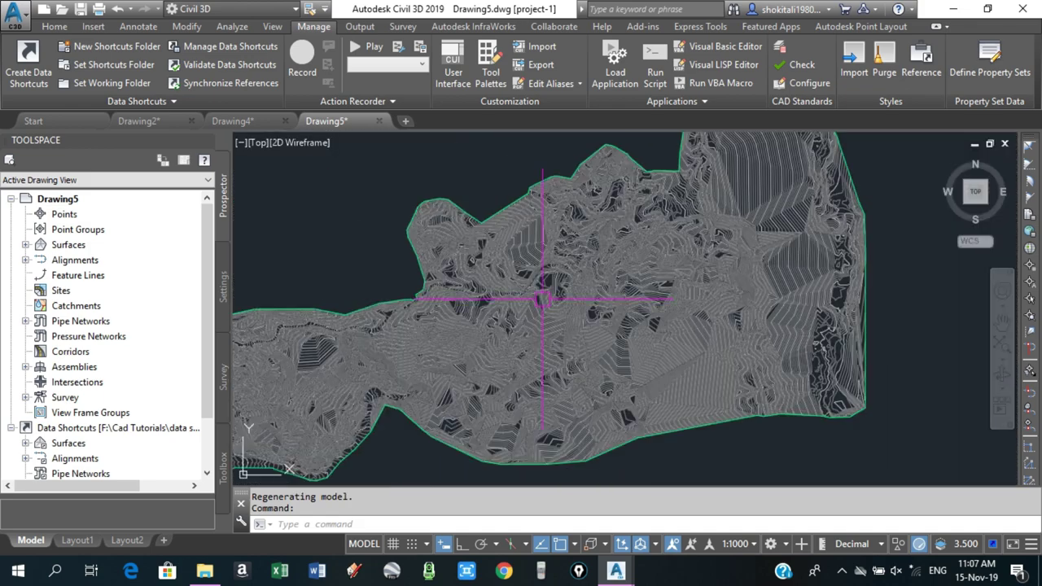
scroll(519, 318, "down", 2)
scroll(518, 317, "up", 3)
scroll(540, 337, "up", 1)
scroll(540, 337, "down", 2)
- Compare both drawings once more, ending on Drawing4's fully triangulated source surface
left_click(250, 119)
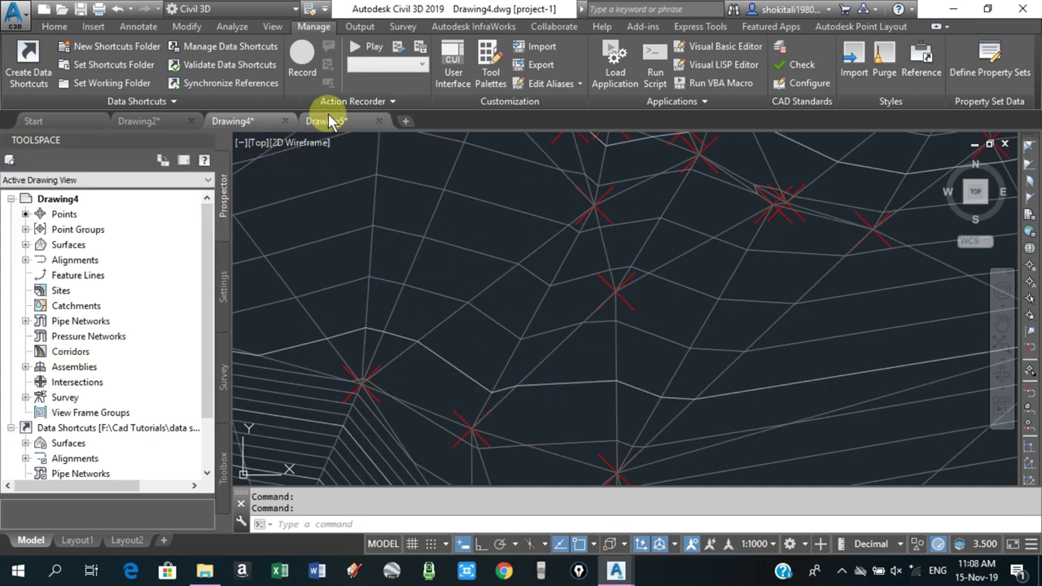
left_click(336, 122)
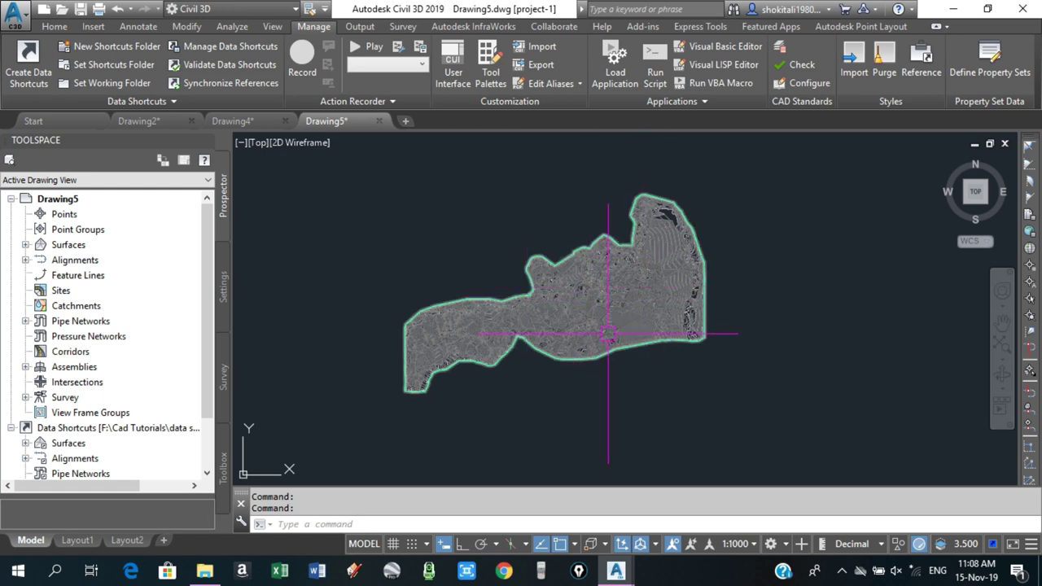
left_click(237, 120)
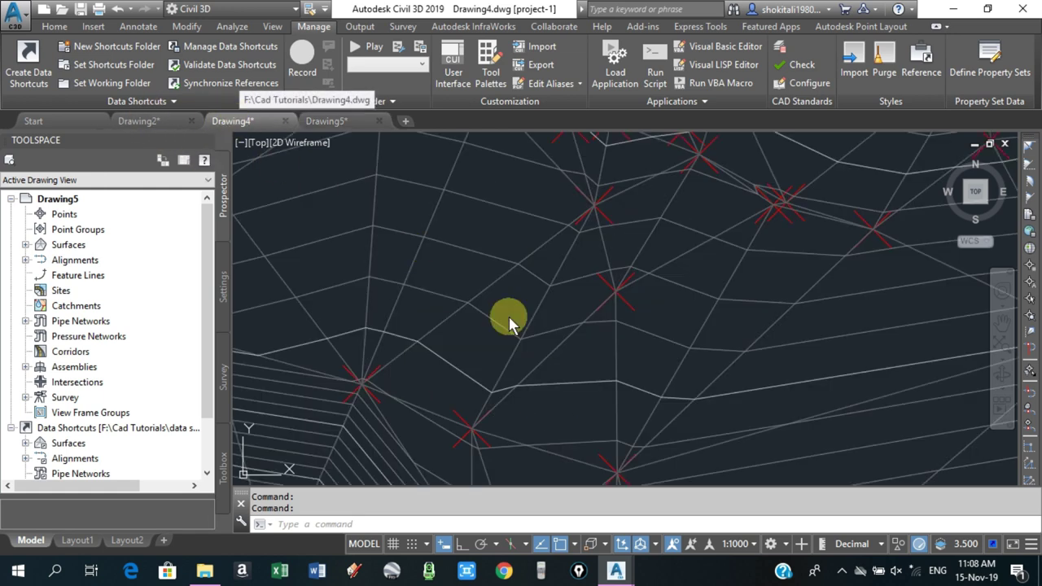
scroll(548, 321, "down", 5)
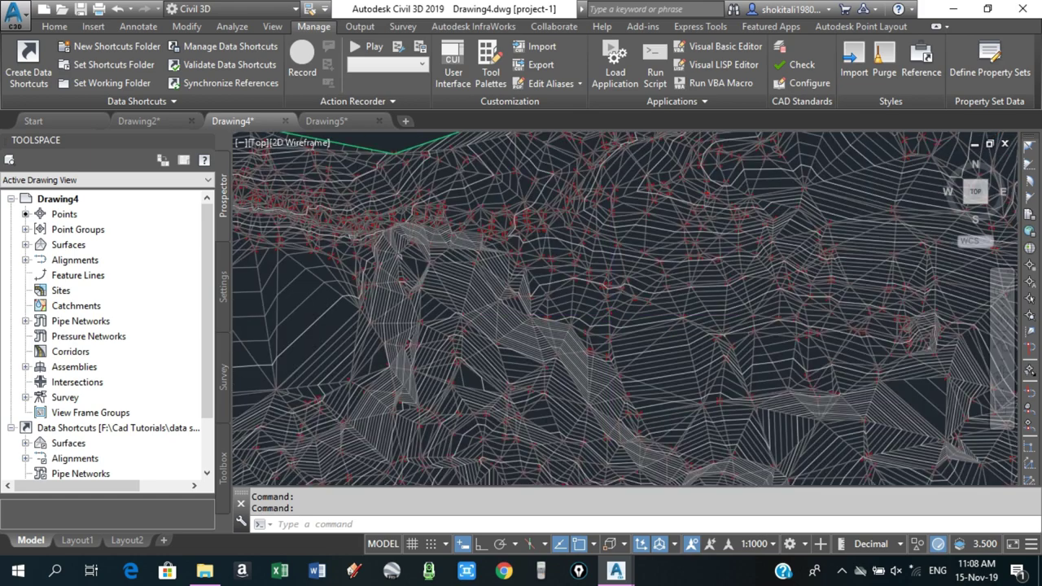
scroll(548, 310, "down", 3)
scroll(547, 293, "up", 2)
scroll(547, 286, "up", 2)
- Select Surface1 and use Delete Line to remove 828 triangle edges with a crossing window
scroll(547, 287, "up", 5)
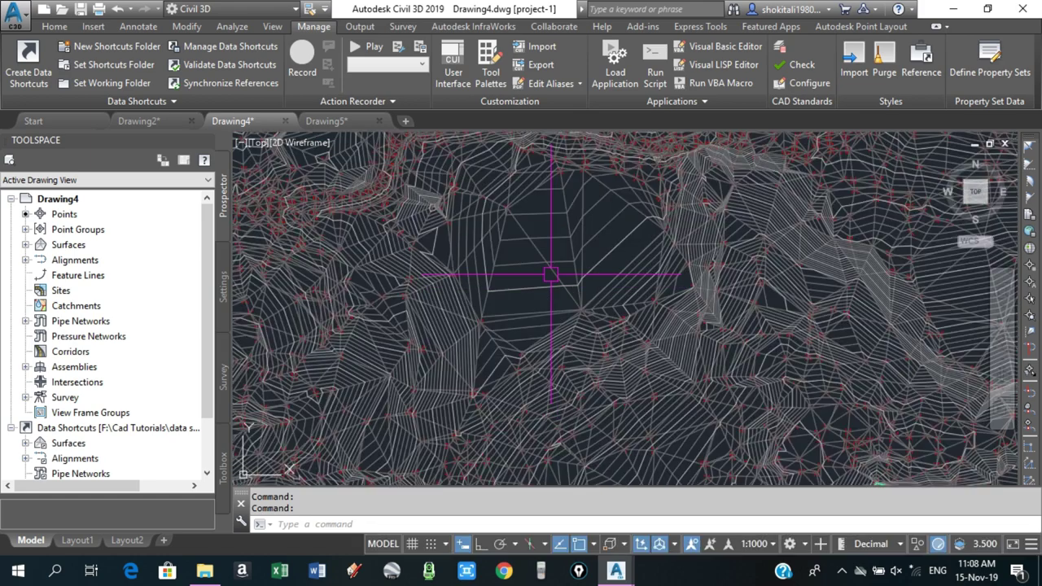
left_click(546, 268)
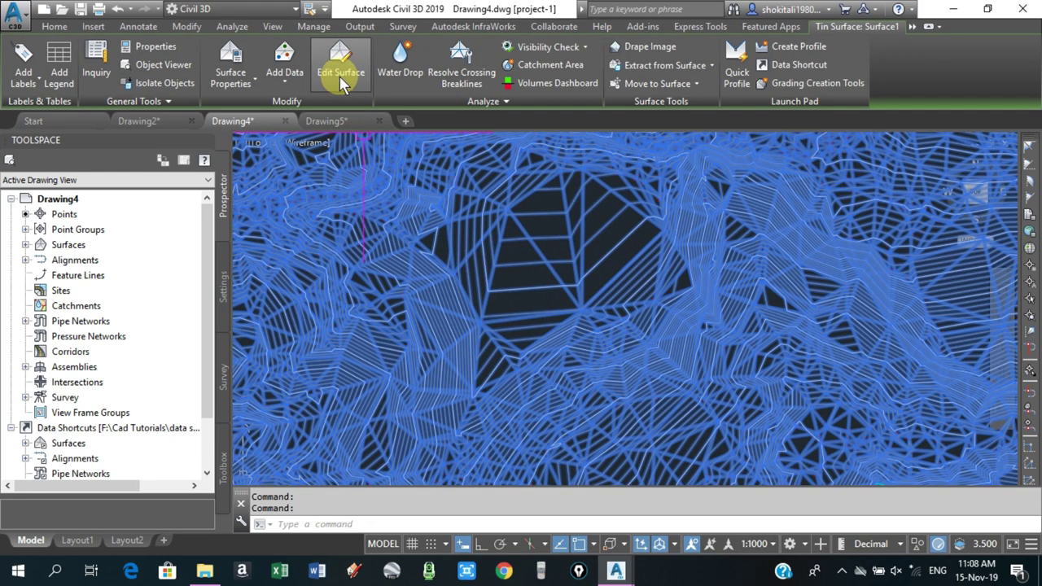
left_click(340, 74)
left_click(354, 140)
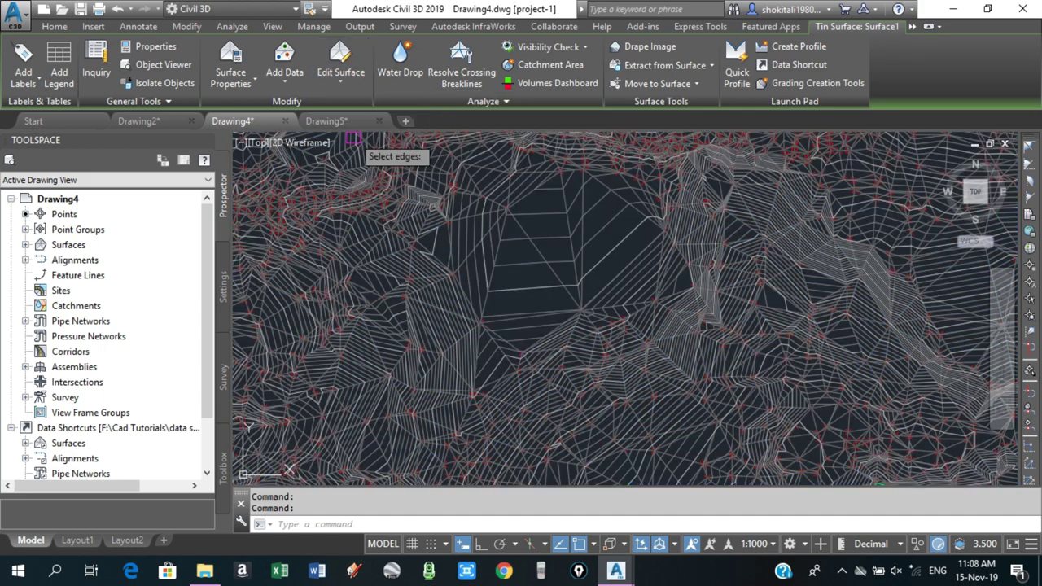
scroll(849, 486, "up", 2)
scroll(814, 435, "up", 2)
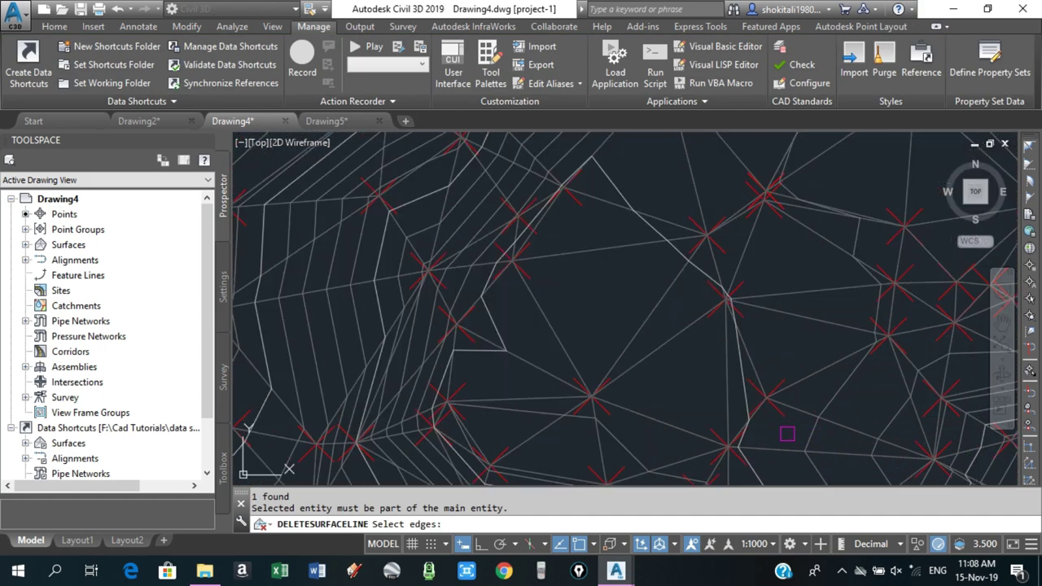
left_click(781, 423)
scroll(781, 423, "down", 2)
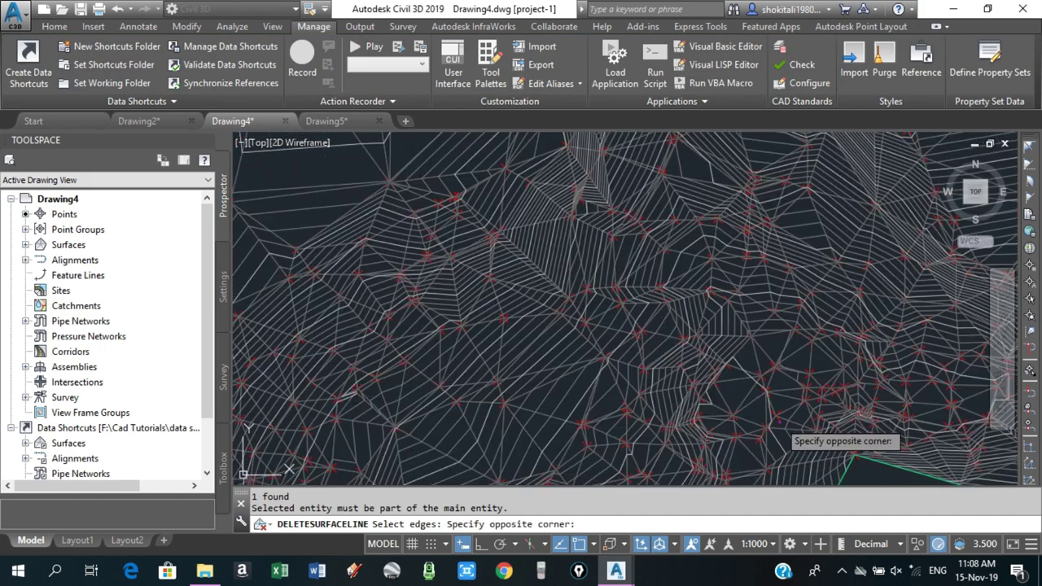
left_click(312, 172)
key("Return")
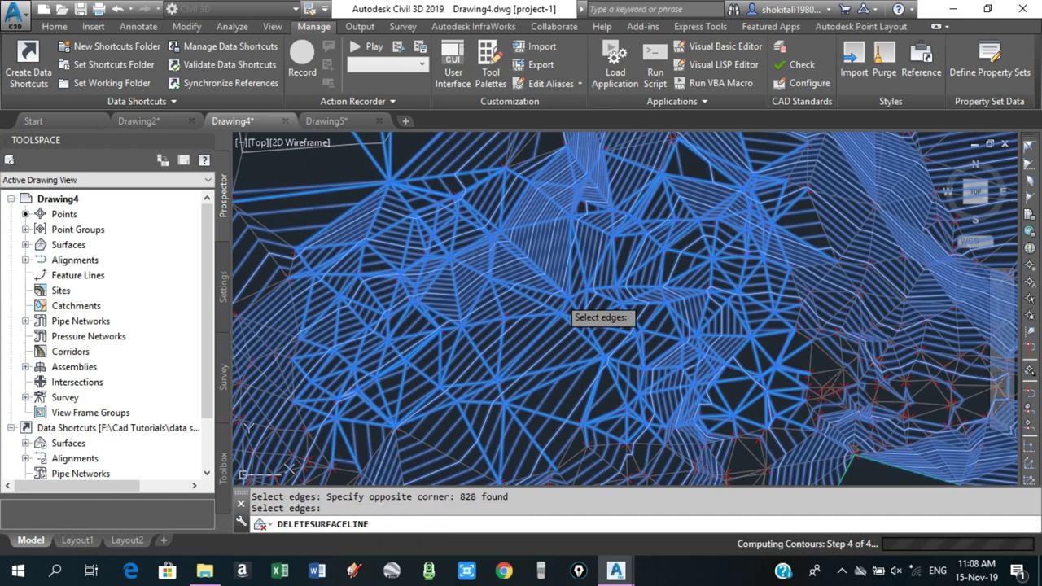
- Delete a second group of 40 surface edges
scroll(558, 298, "down", 2)
scroll(791, 272, "down", 2)
scroll(640, 361, "up", 2)
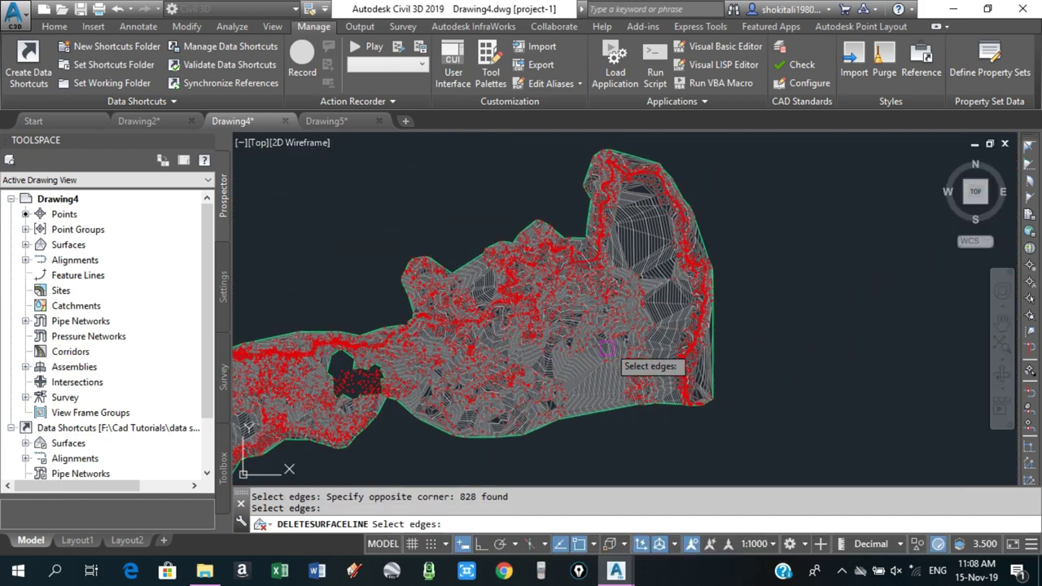
scroll(660, 267, "up", 2)
scroll(659, 267, "up", 4)
left_click(674, 303)
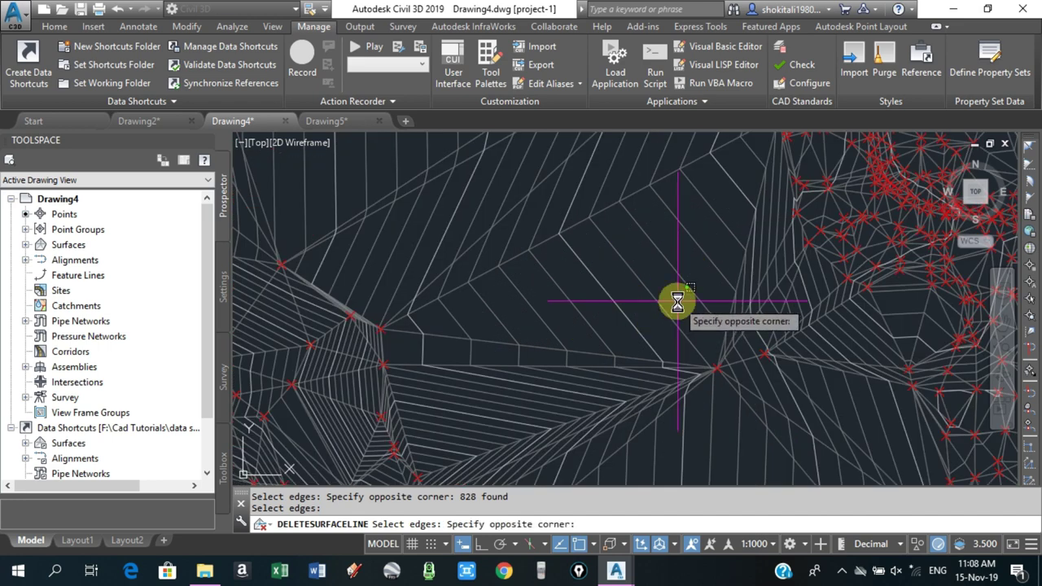
scroll(627, 257, "down", 3)
left_click(593, 195)
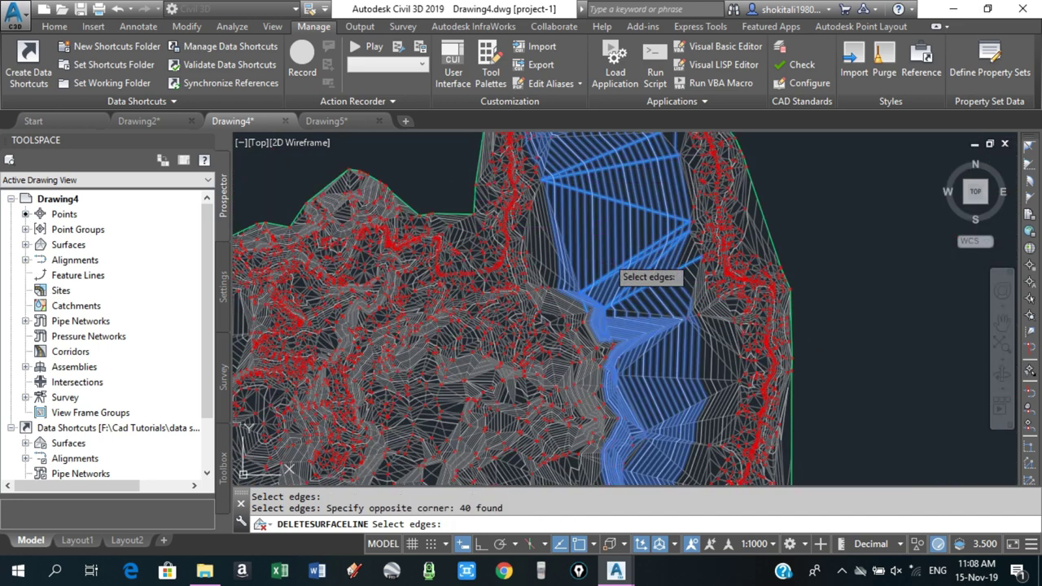
key("Return")
- Delete 53 more edges across a narrow strip, then end the Delete Line command
scroll(616, 261, "down", 2)
scroll(517, 351, "down", 3)
scroll(735, 290, "up", 2)
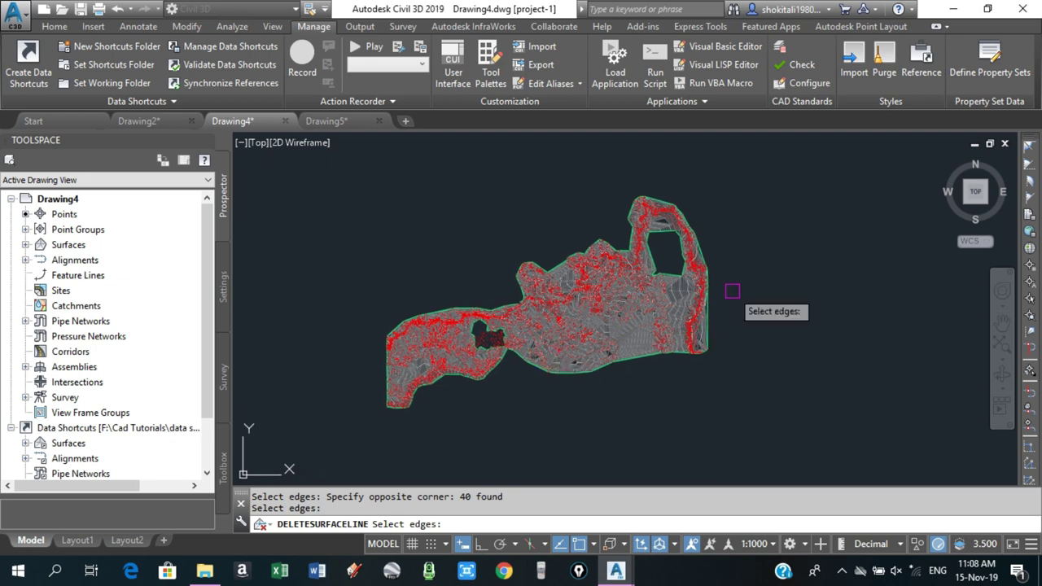
scroll(493, 431, "up", 2)
scroll(565, 377, "up", 2)
left_click(626, 388)
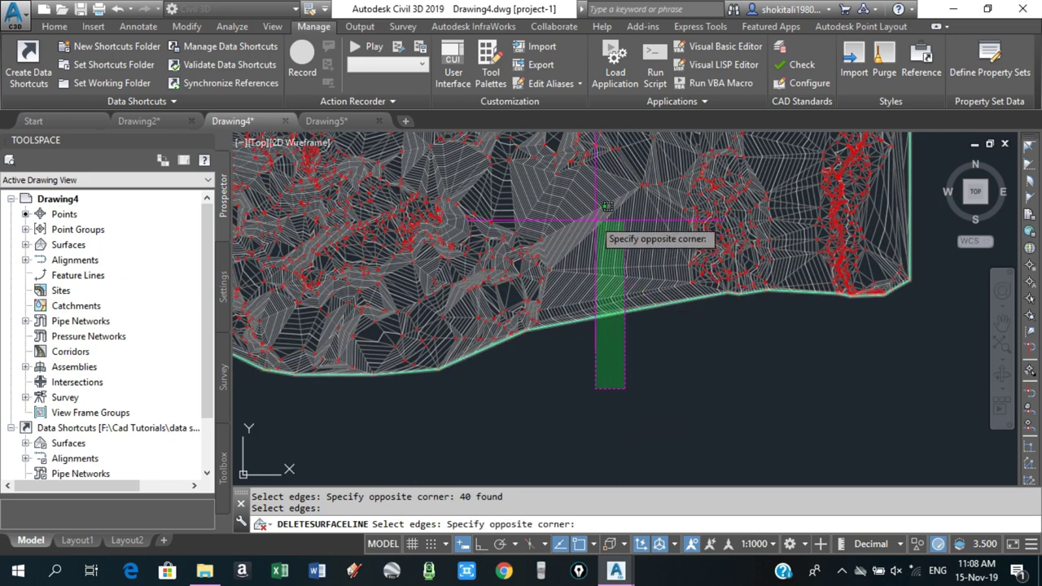
left_click(581, 185)
key("Return")
scroll(602, 315, "down", 3)
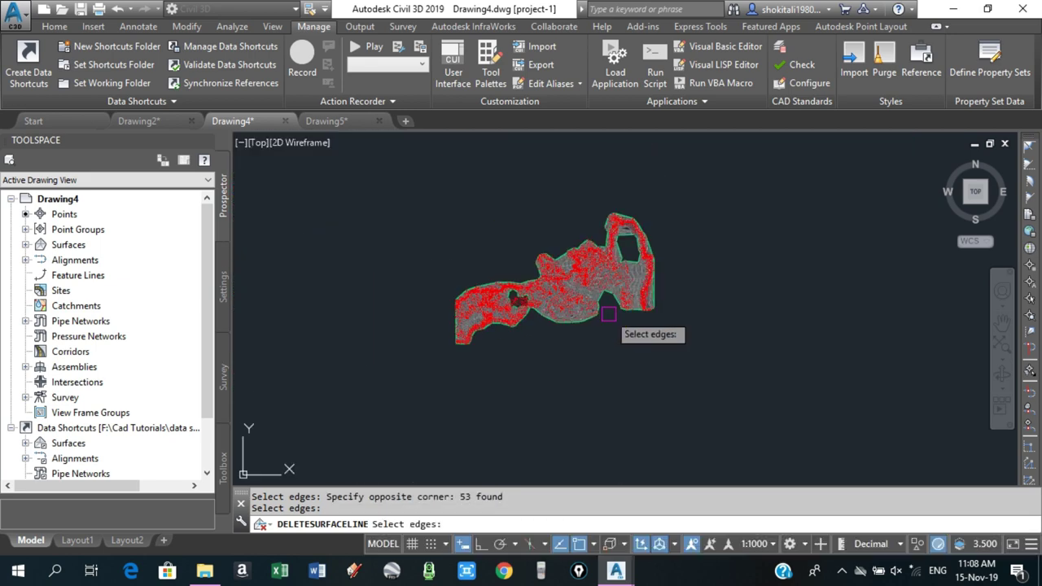
scroll(582, 374, "up", 2)
scroll(608, 284, "down", 1)
key("Escape")
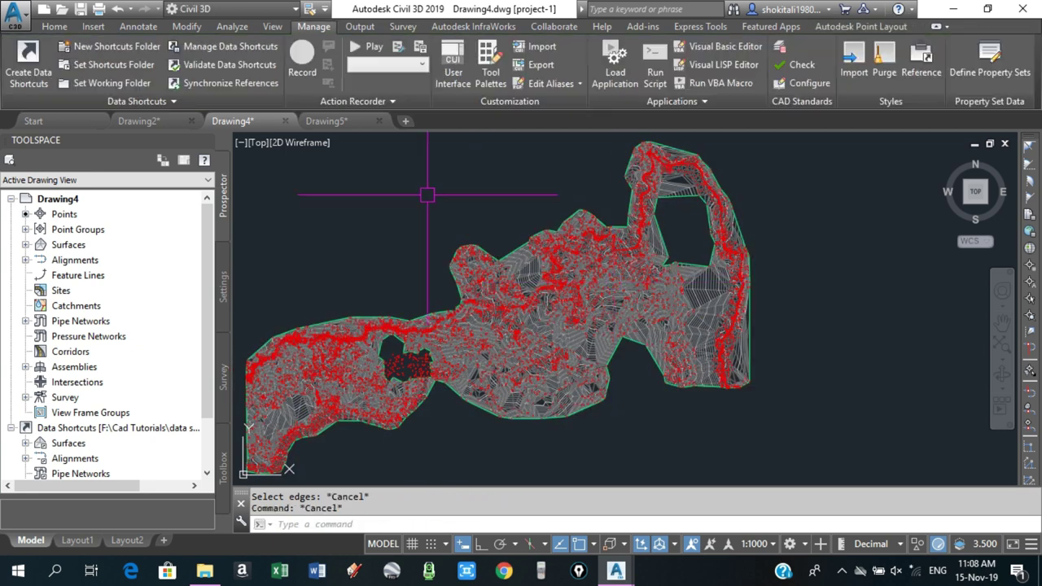
- Check Drawing5, pan the edited Drawing4 surface, then return to Drawing5's change notice
left_click(338, 122)
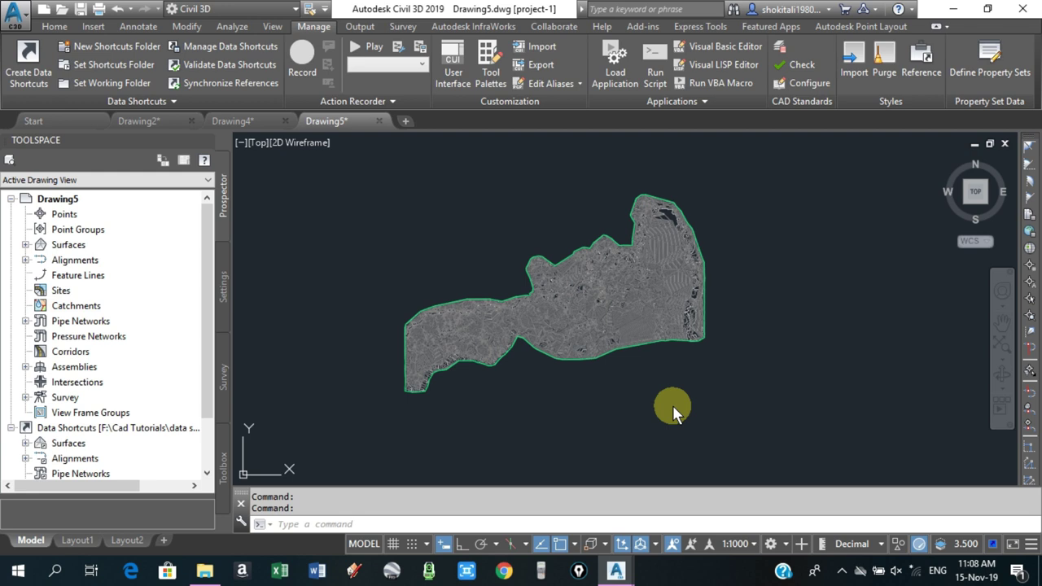
left_click(248, 122)
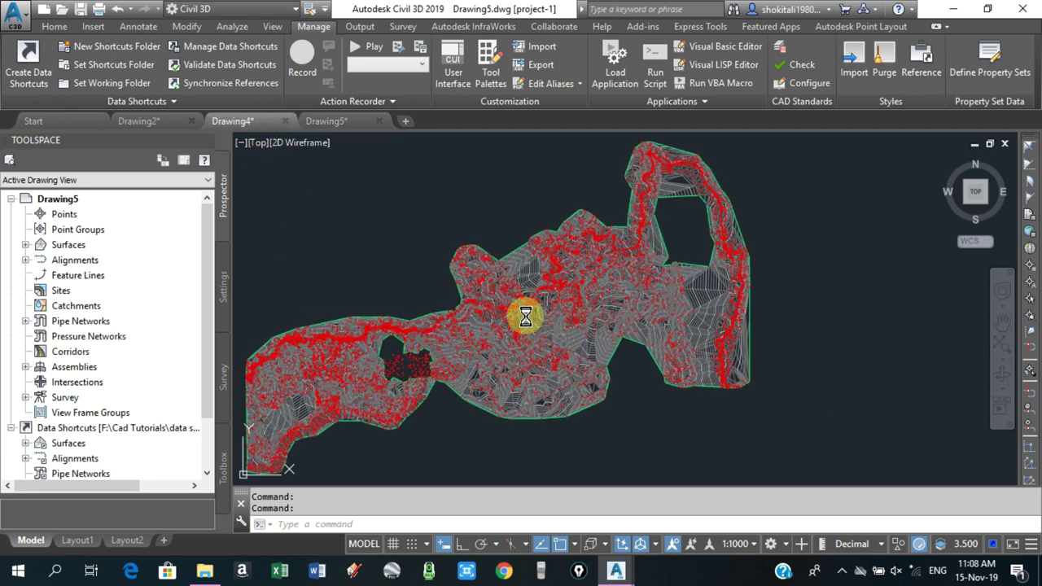
middle_click_drag(518, 332, 582, 330)
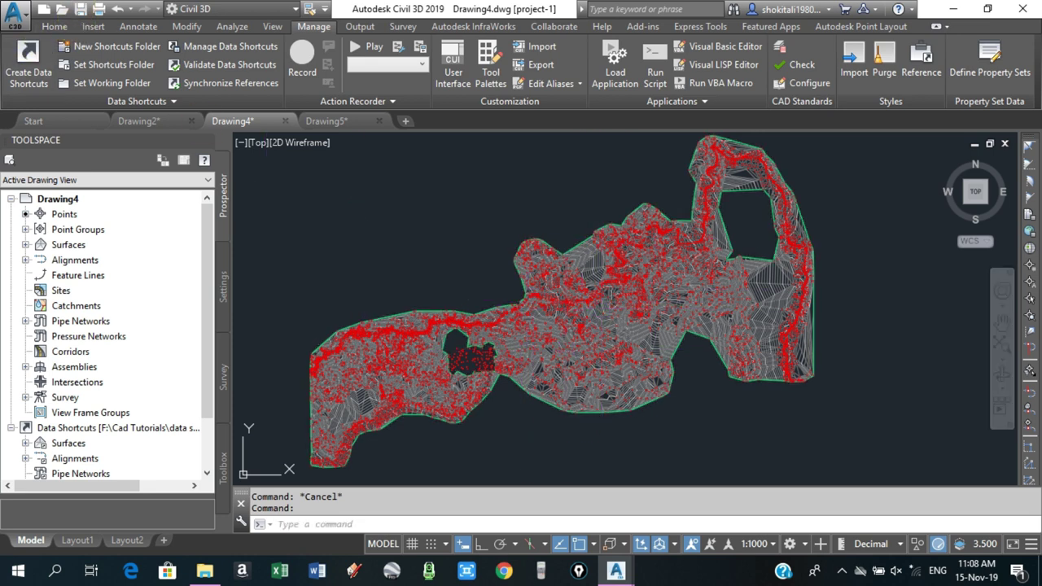
left_click(329, 124)
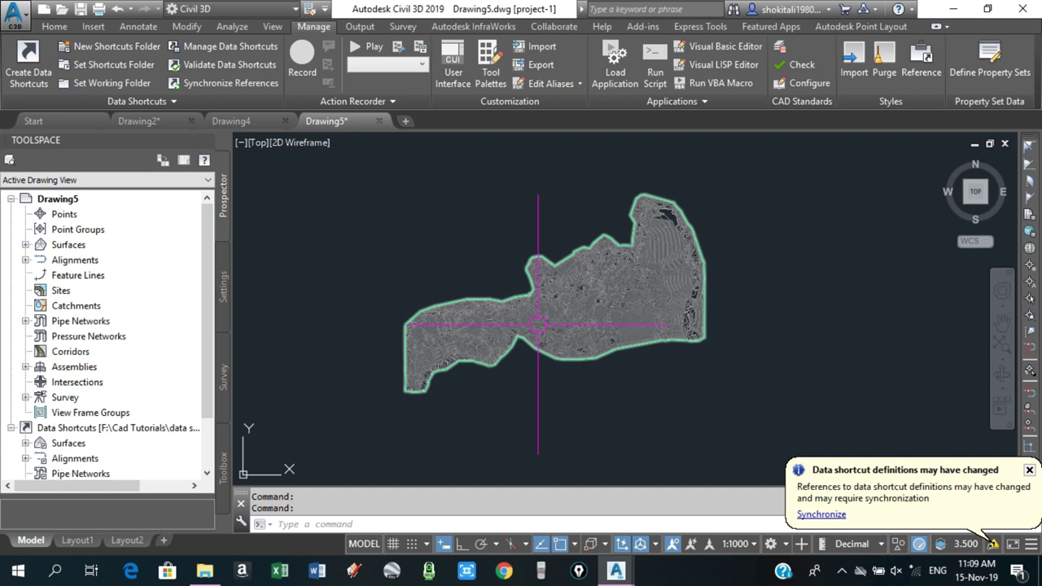
- Synchronize the Surface1 reference, close the Panorama event log, and review the holes in Drawing5
left_click(822, 516)
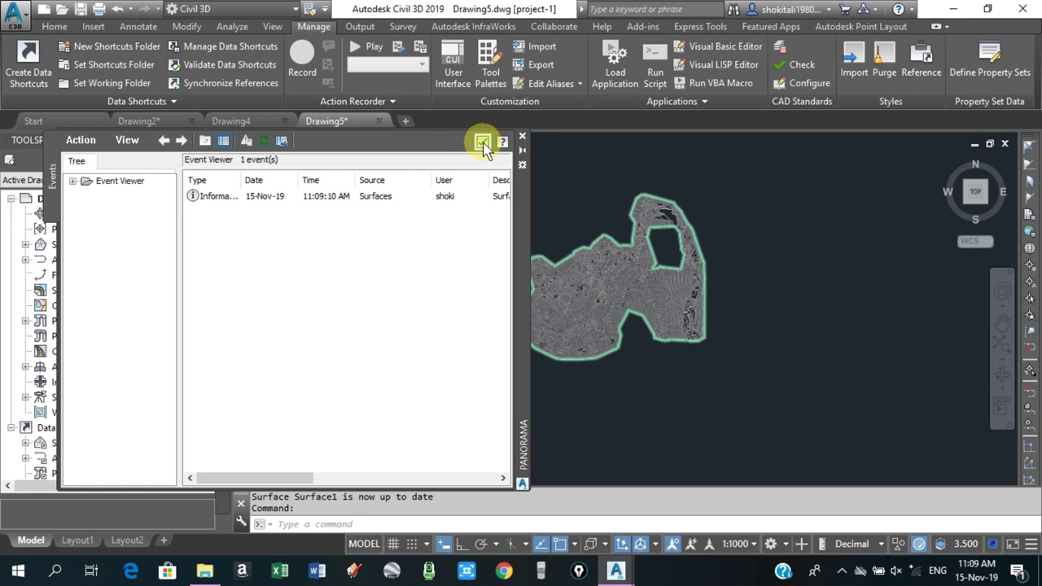
left_click(483, 144)
scroll(477, 277, "up", 3)
scroll(544, 298, "up", 2)
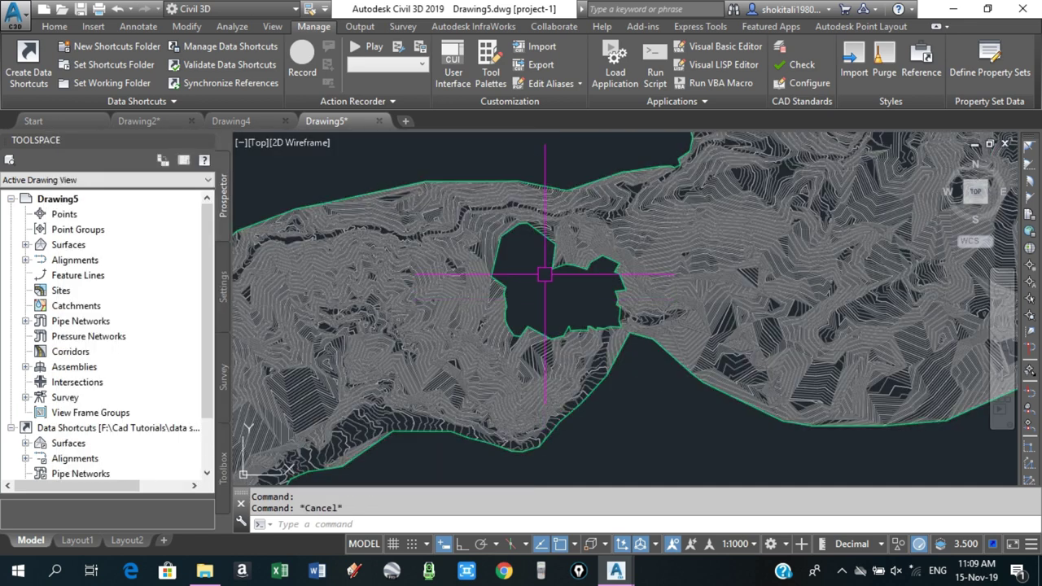
scroll(541, 293, "down", 4)
middle_click_drag(760, 239, 747, 250)
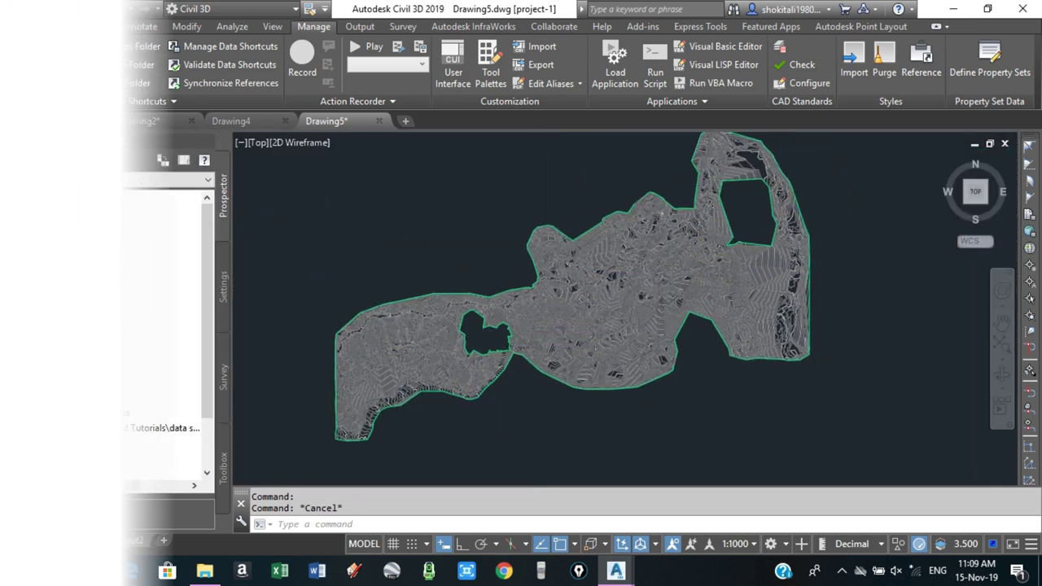